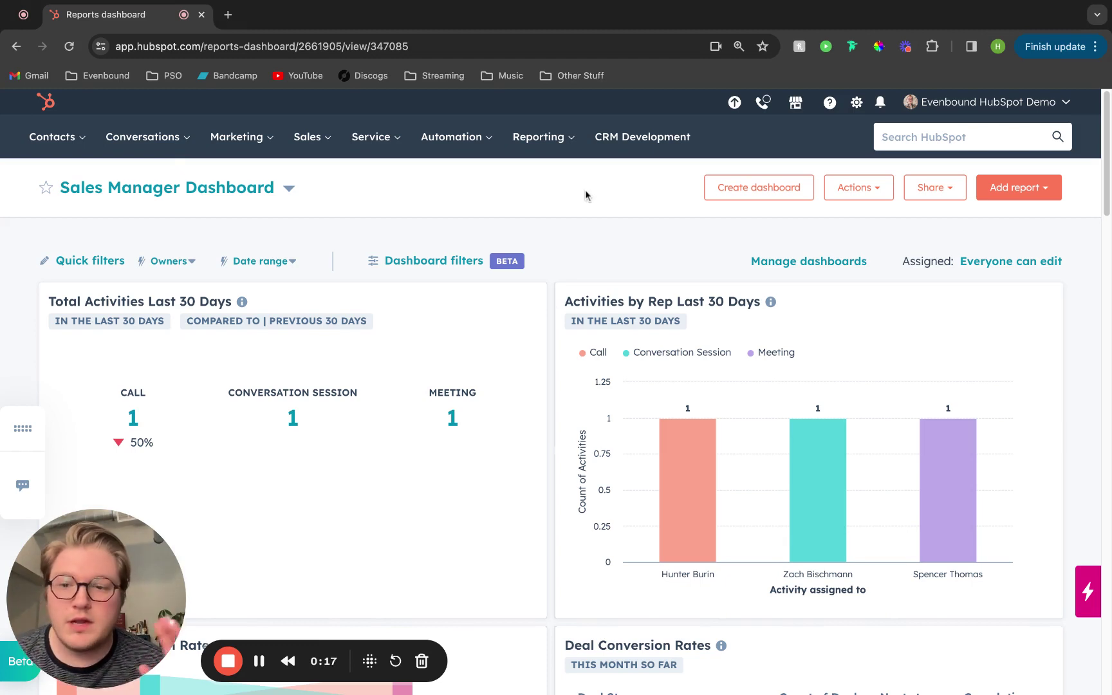
click(538, 136)
mouse_move(567, 221)
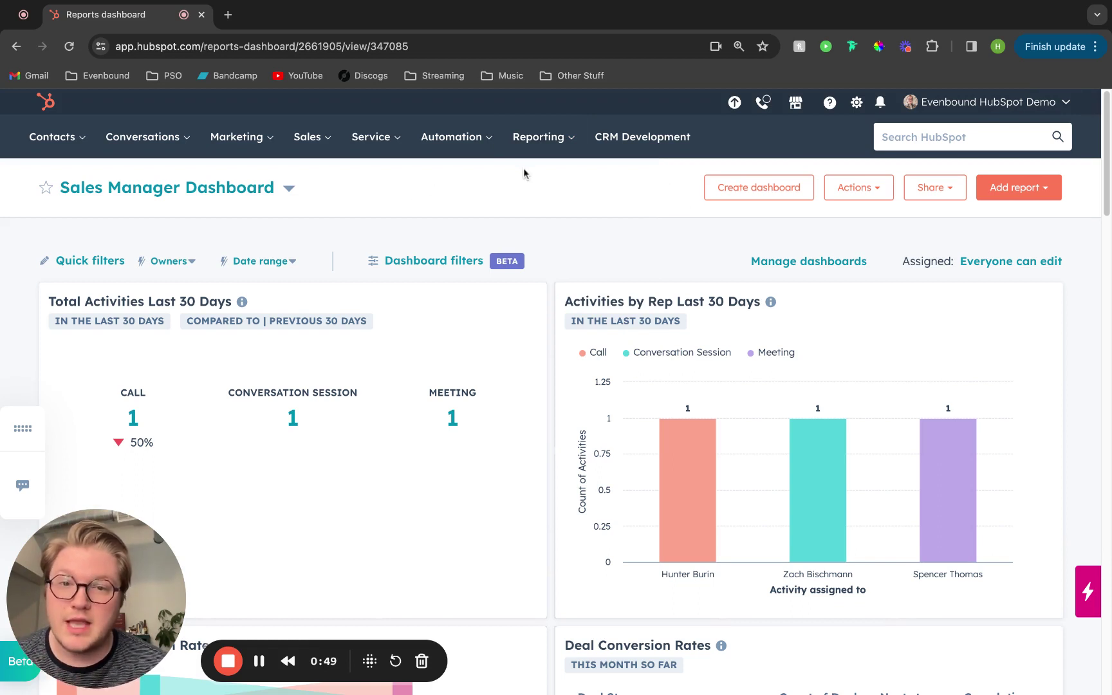
click(561, 157)
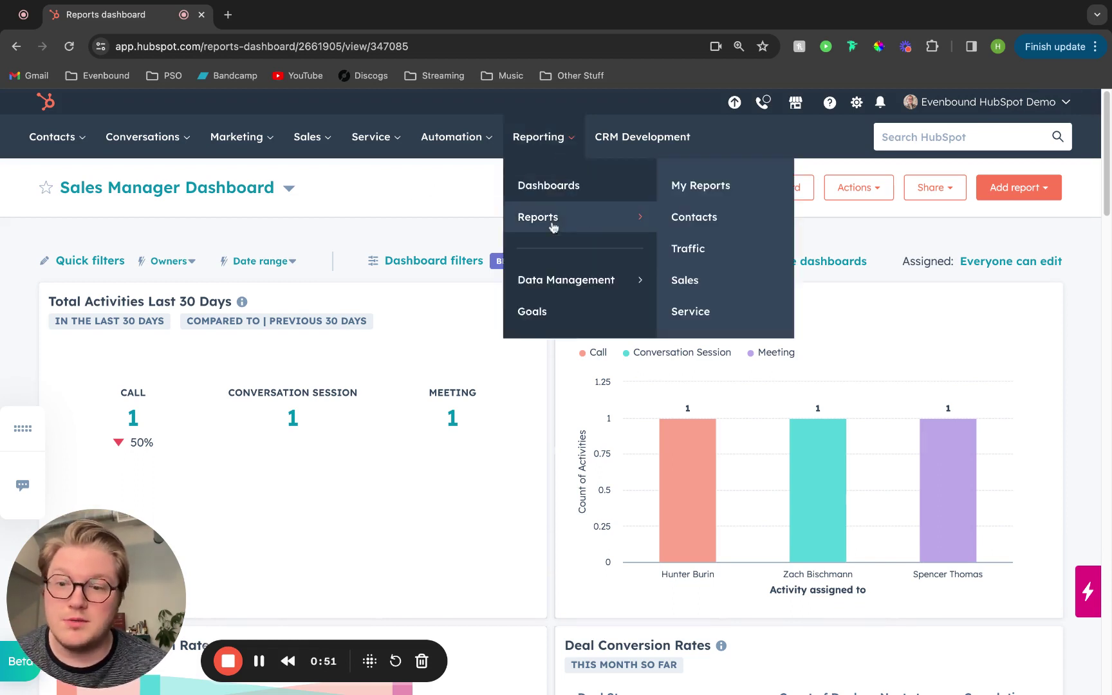
click(444, 192)
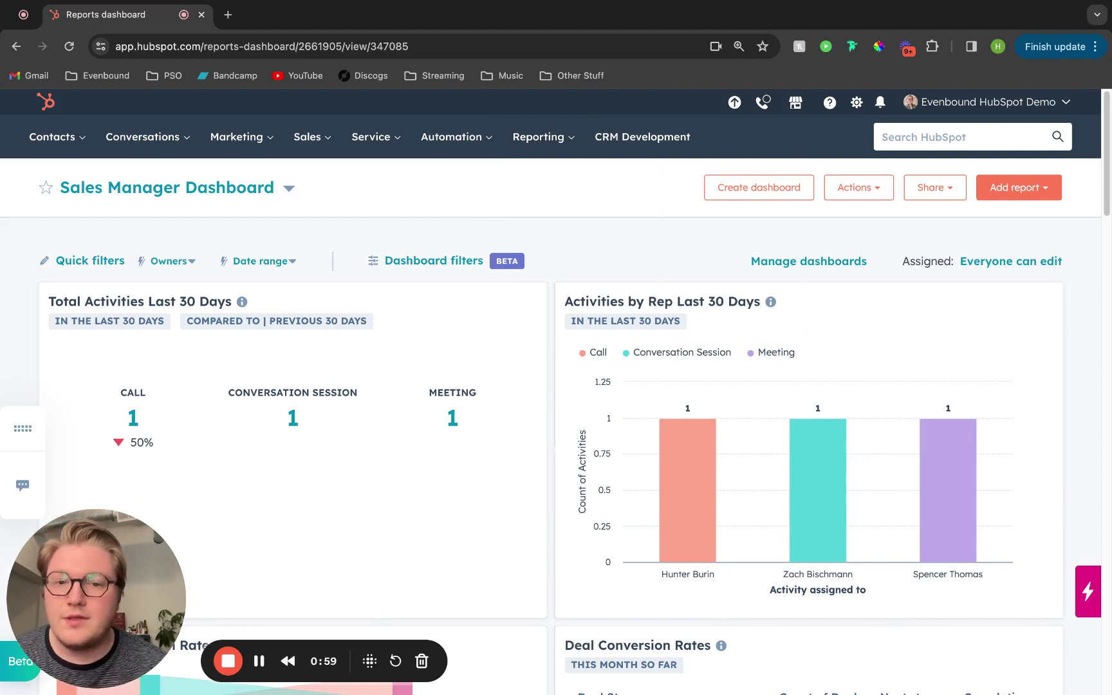
click(545, 143)
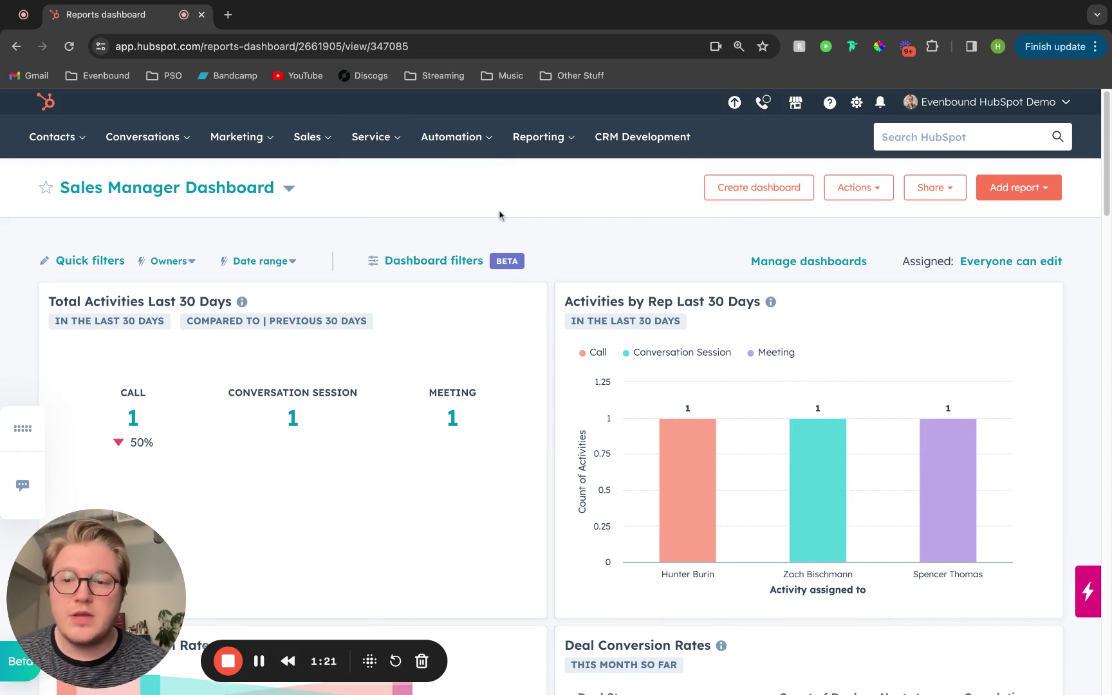
click(228, 196)
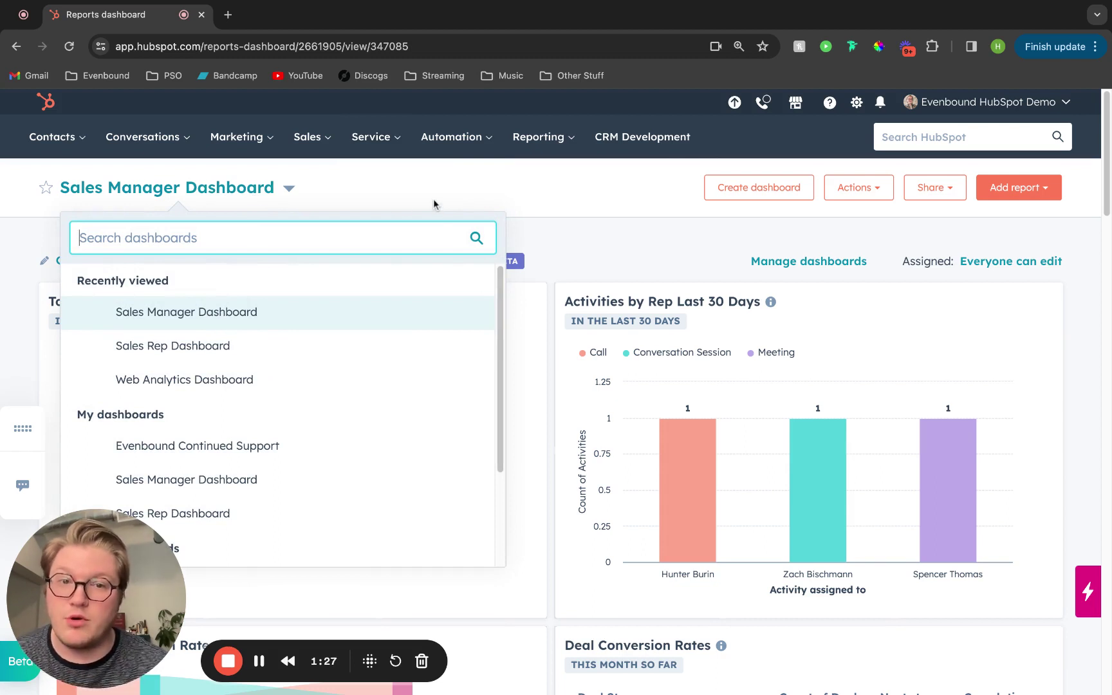
click(467, 210)
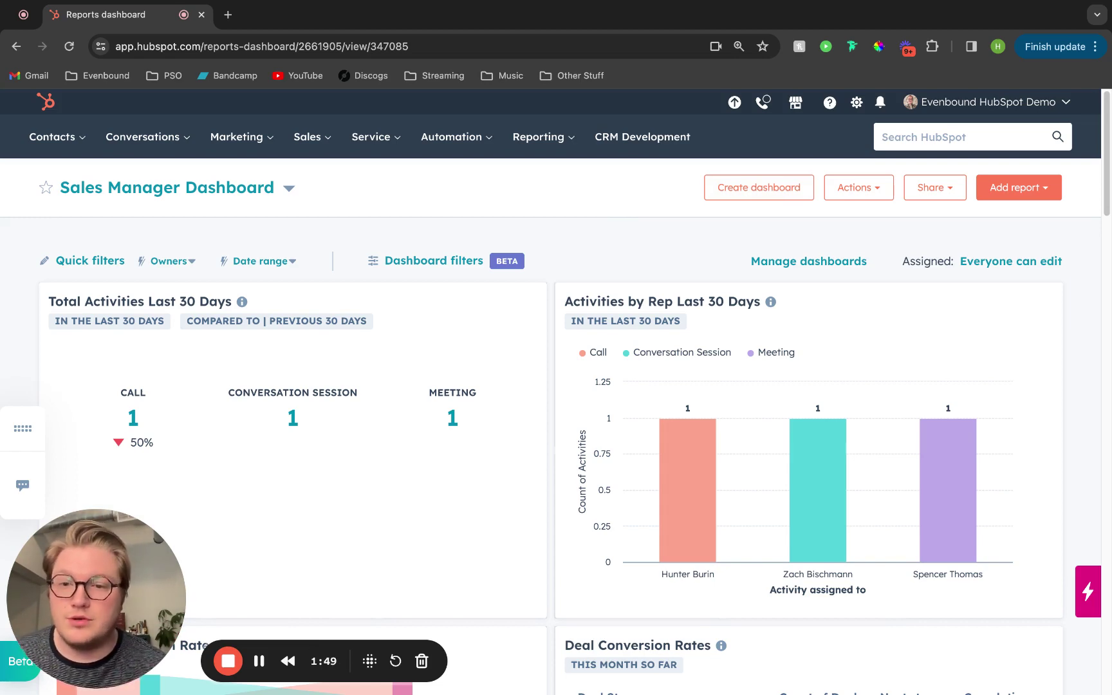
- Start creating a new report to add to the Sales Manager Dashboard
scroll(590, 242, down, 6)
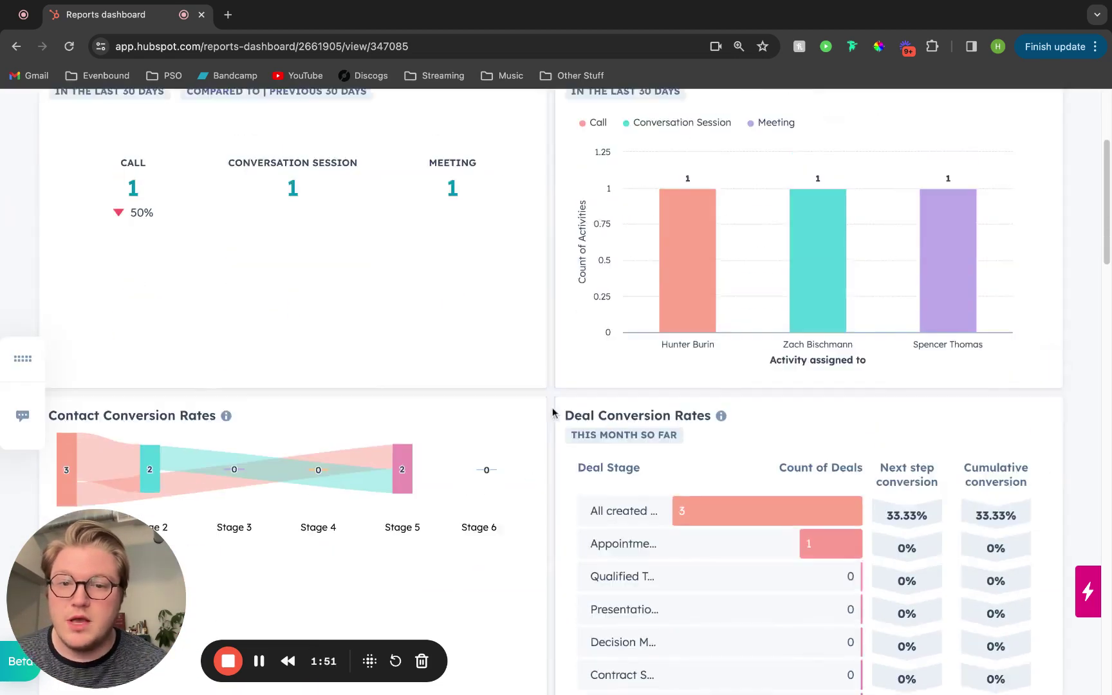
scroll(552, 410, up, 6)
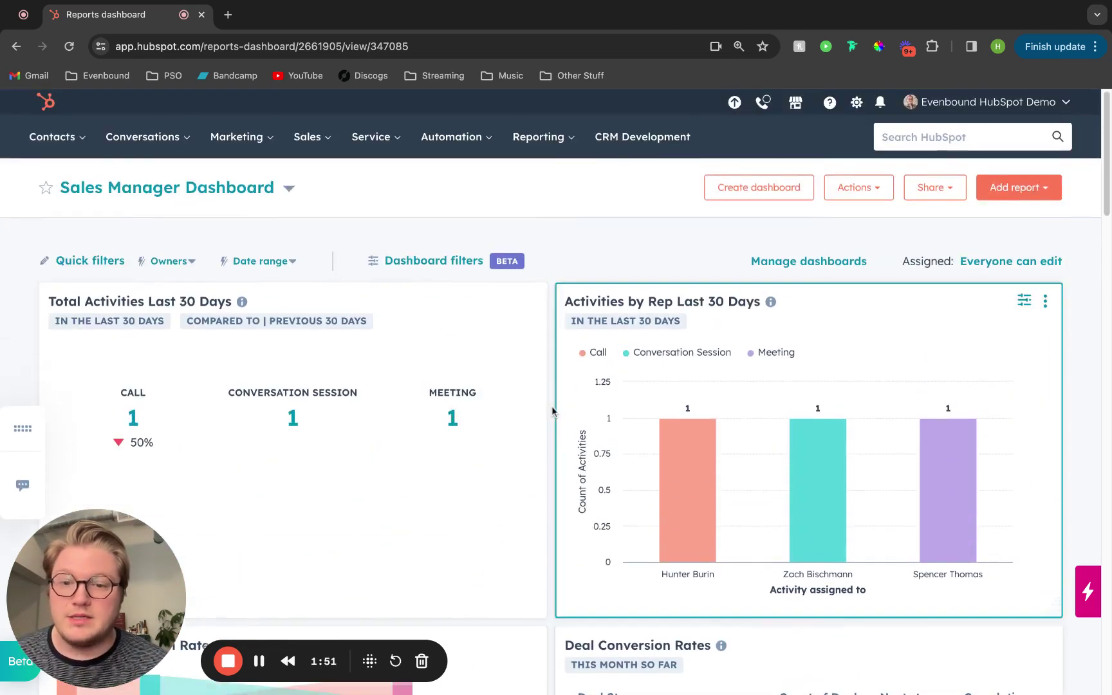
click(1028, 196)
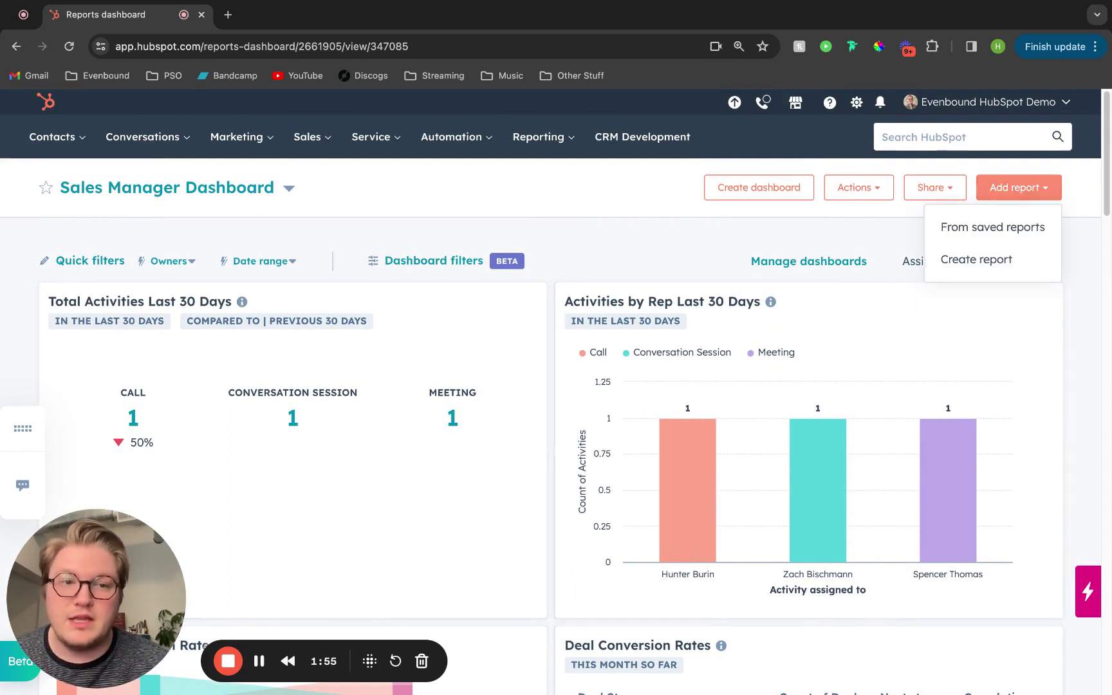
click(999, 270)
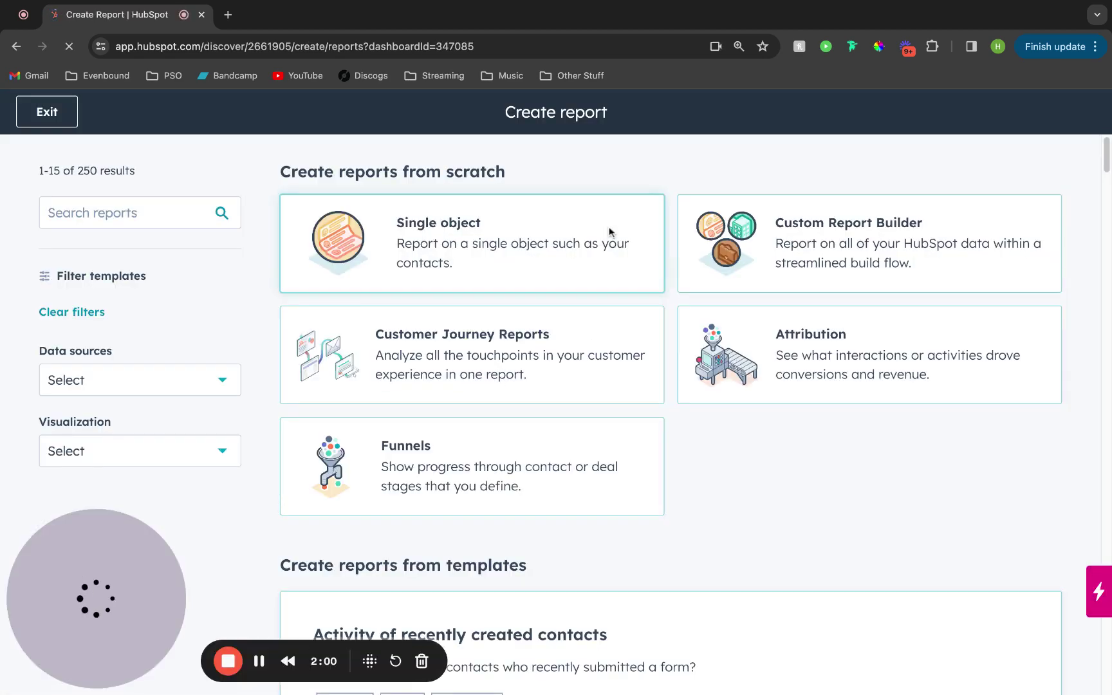
- Review the from-scratch report types and the report templates offered for creating a report
scroll(769, 499, down, 1)
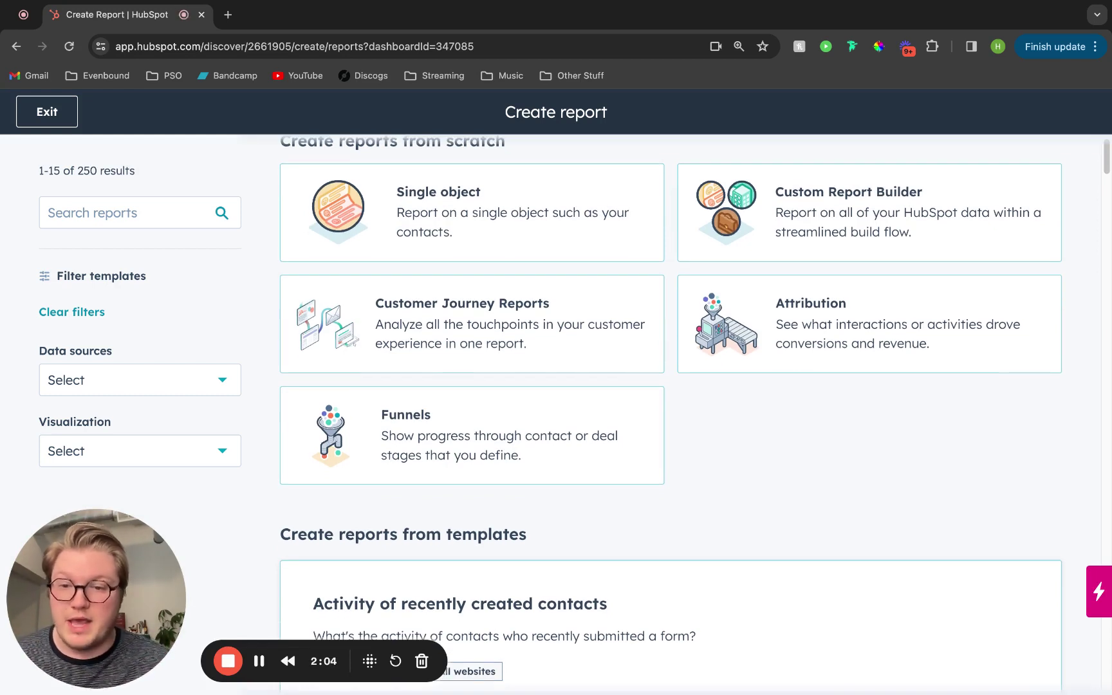
scroll(671, 414, up, 1)
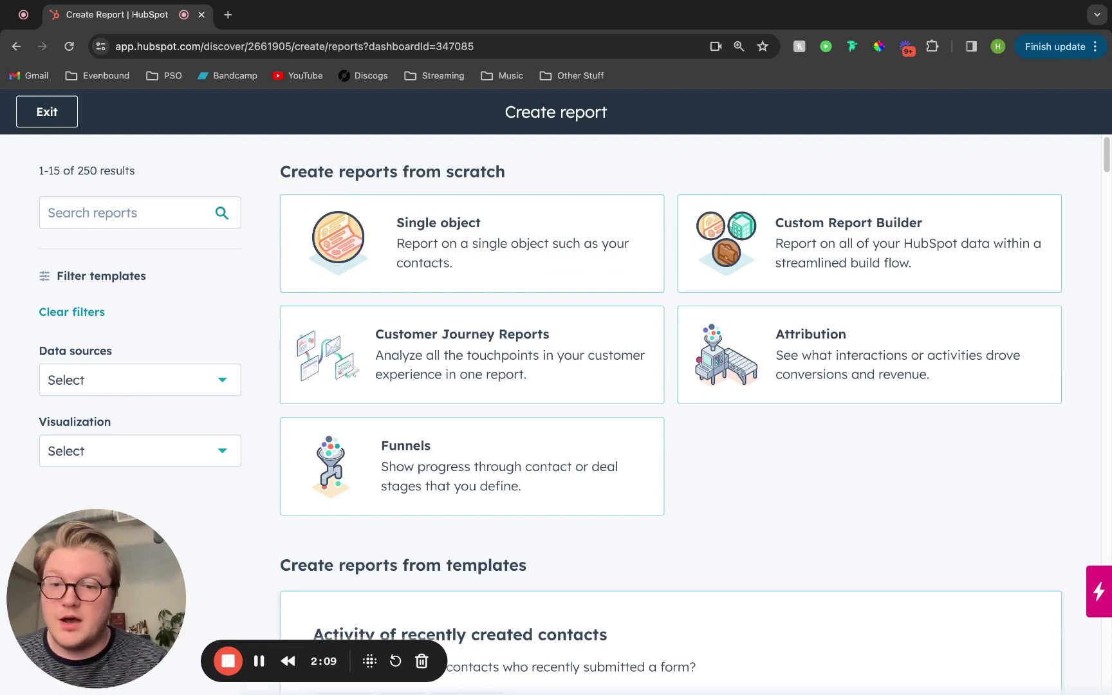
scroll(671, 424, down, 1)
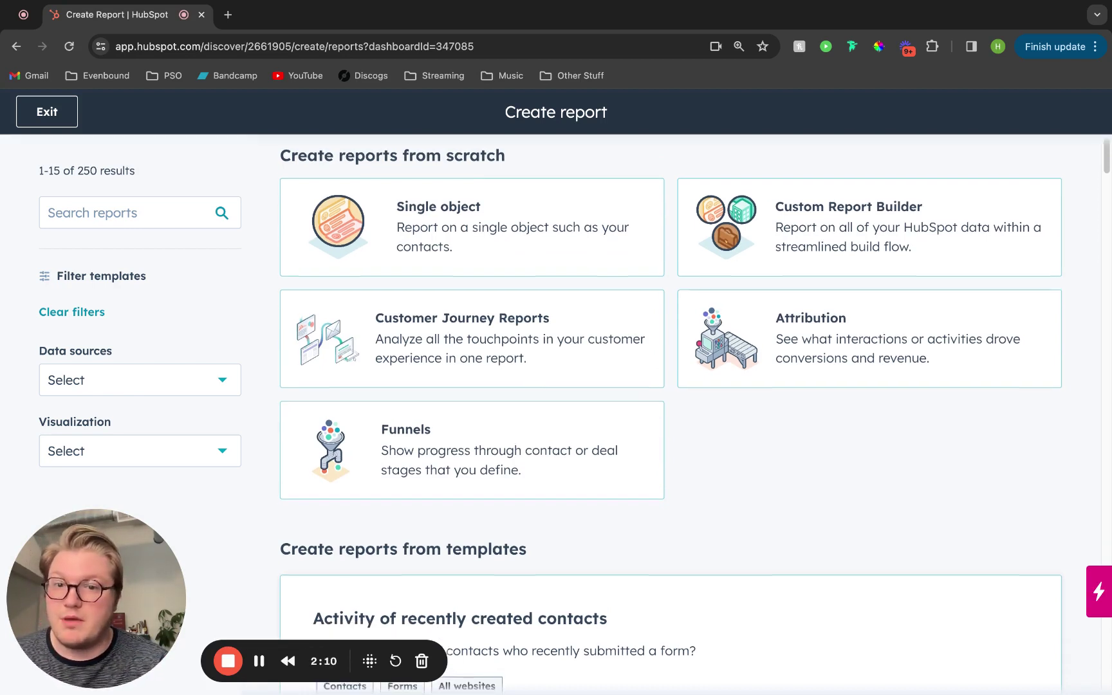
scroll(671, 416, down, 2)
scroll(753, 487, up, 2)
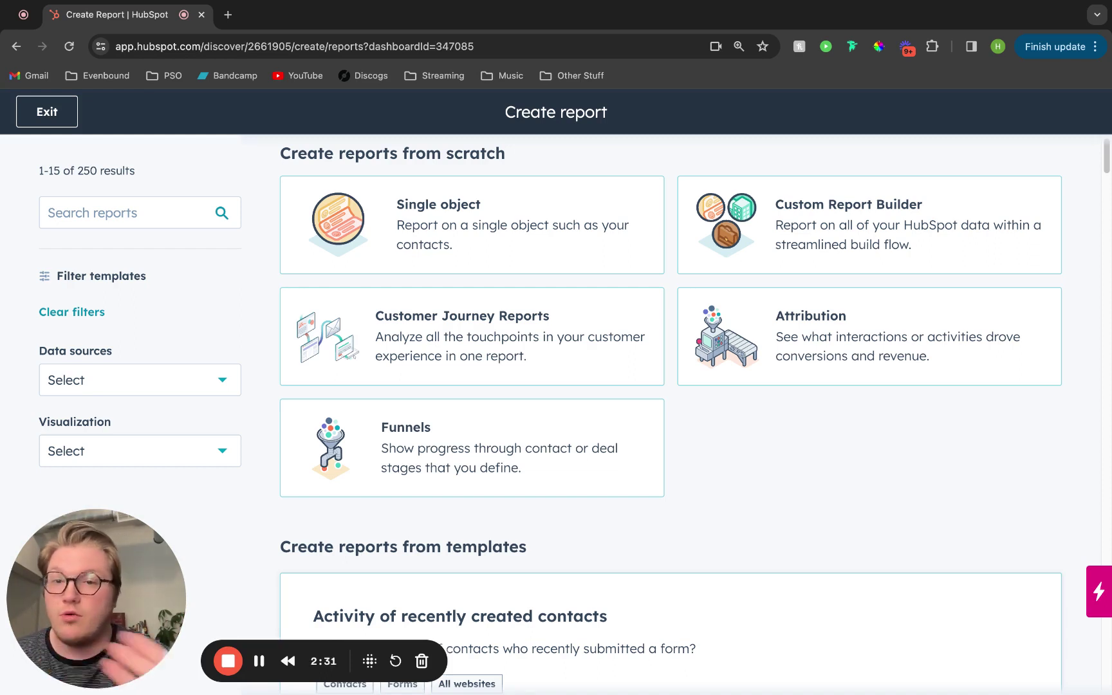
scroll(670, 418, down, 2)
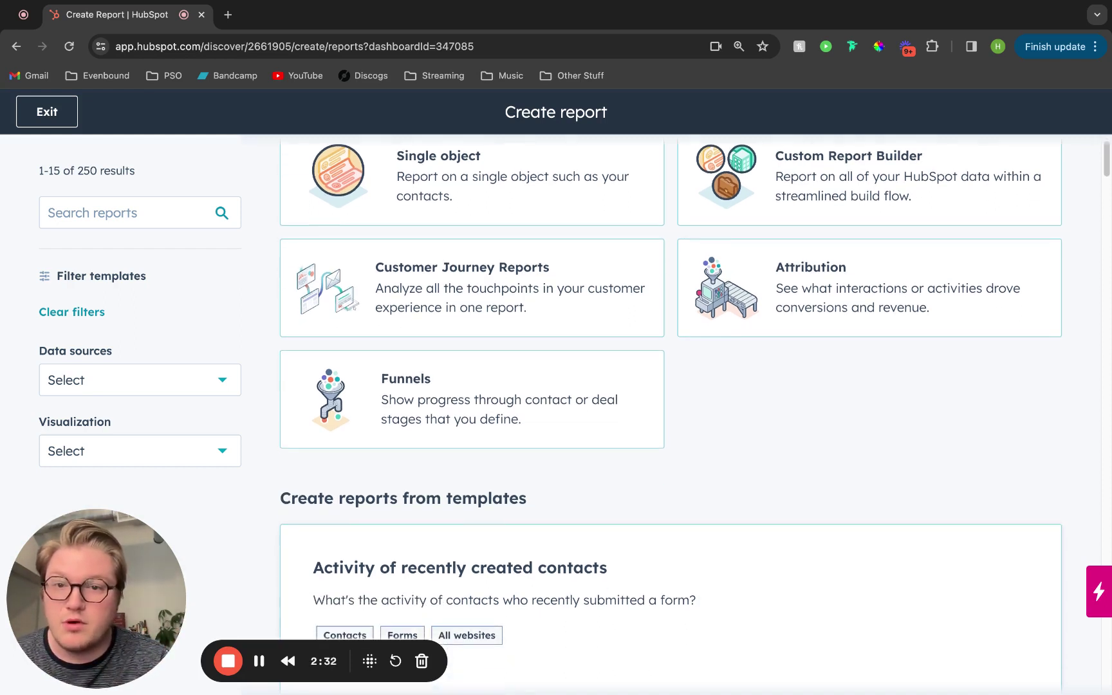
scroll(700, 429, down, 5)
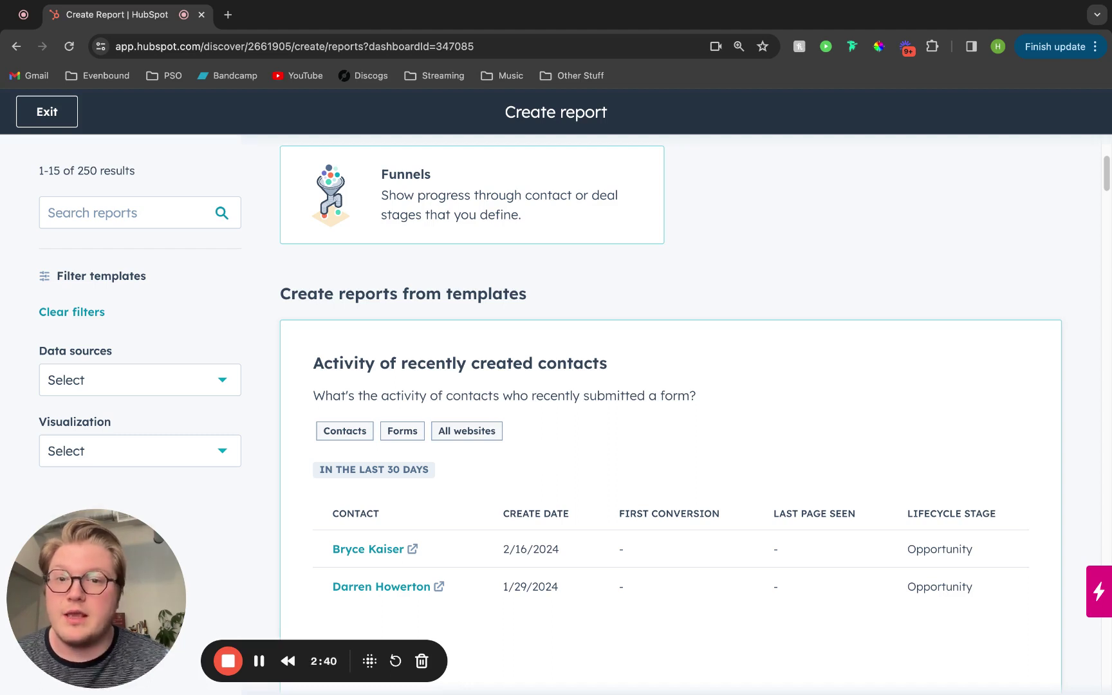
scroll(509, 305, up, 1)
scroll(432, 278, down, 1)
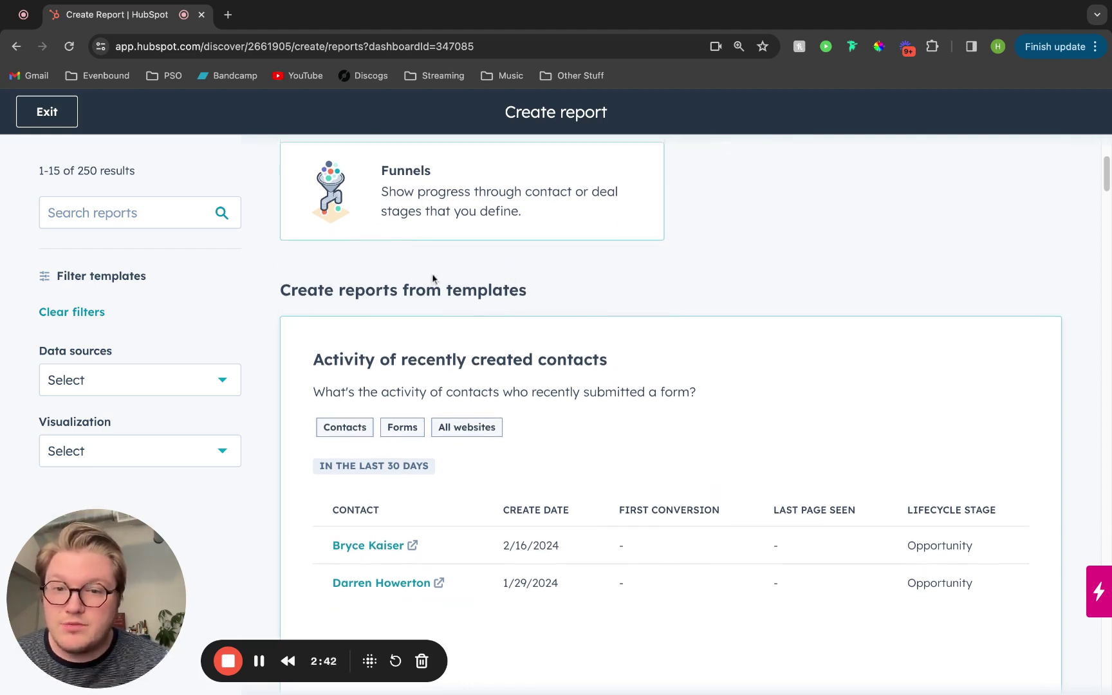
triple_click(40, 169)
click(40, 168)
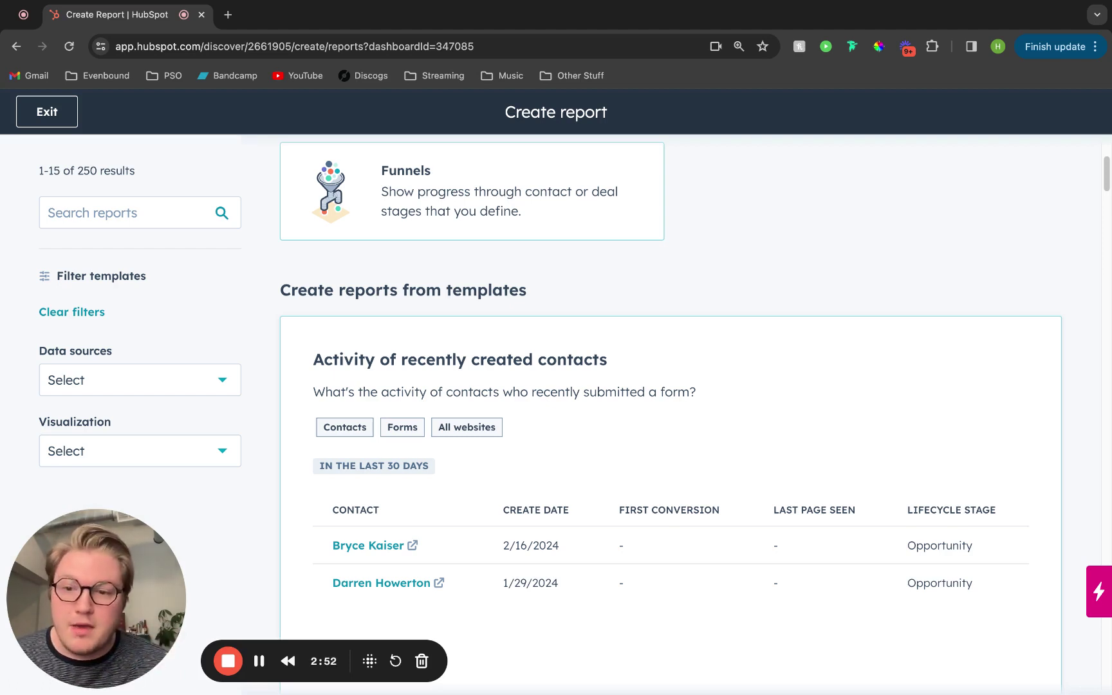
scroll(383, 222, up, 4)
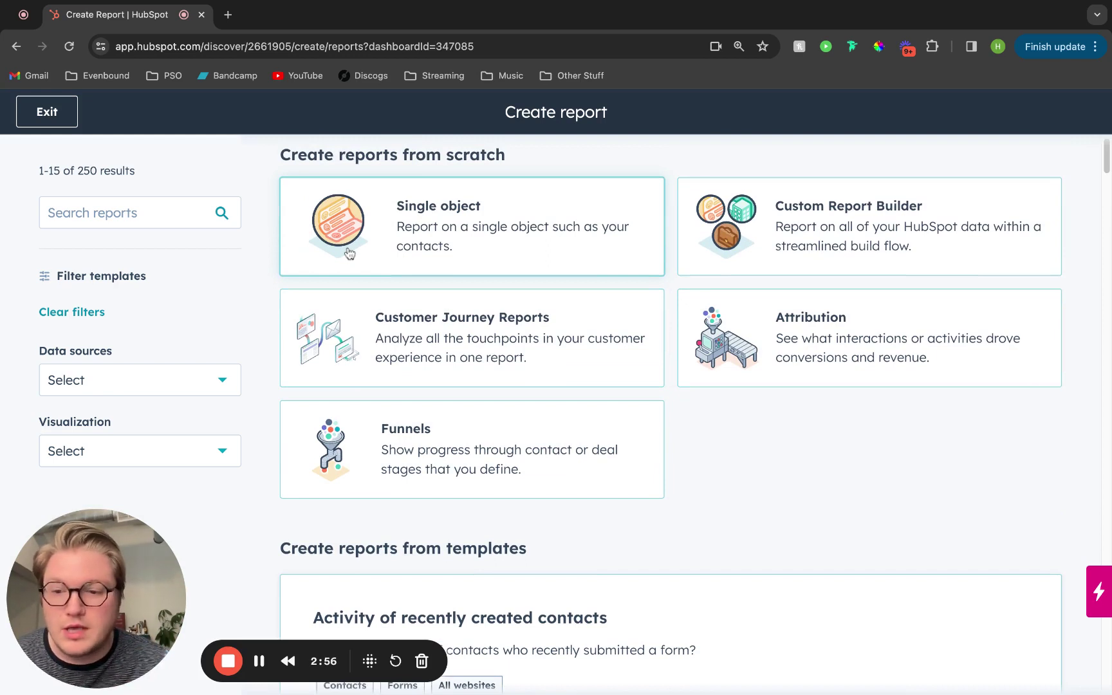
scroll(423, 430, down, 2)
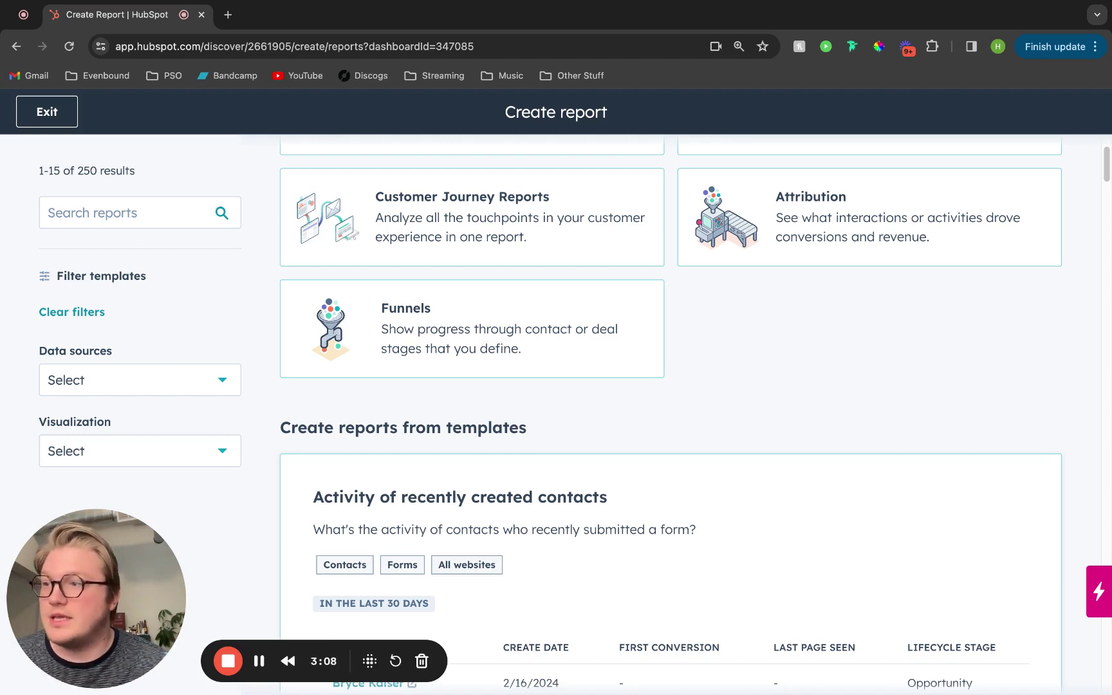
scroll(322, 415, down, 1)
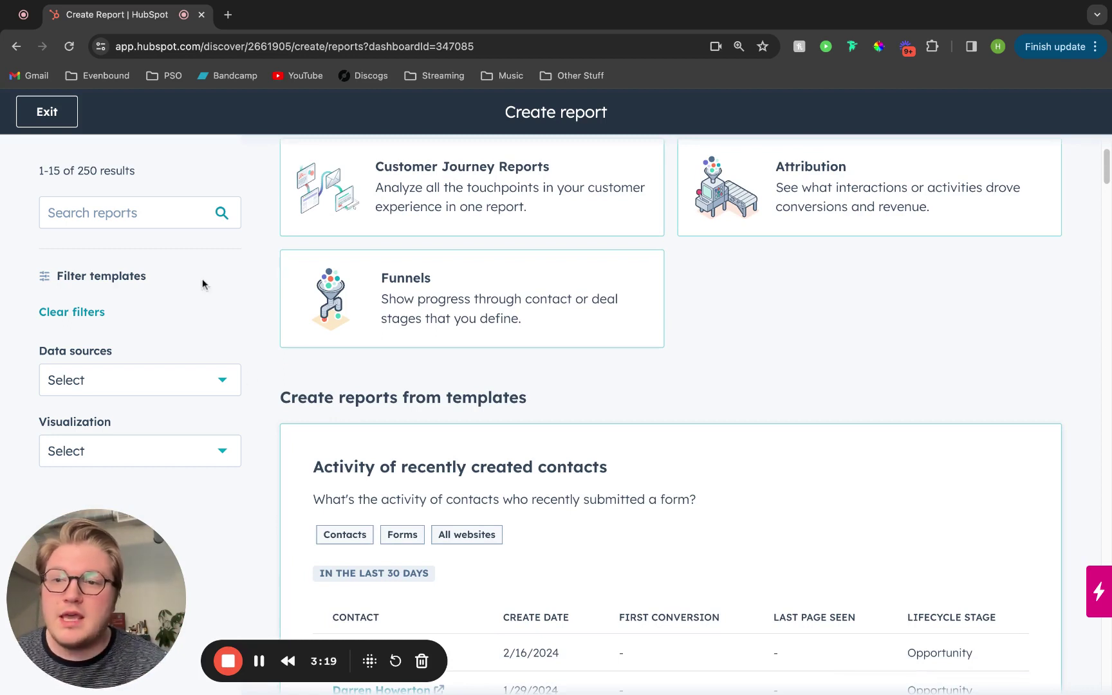
- Search the report templates for "closed deals"
click(118, 217)
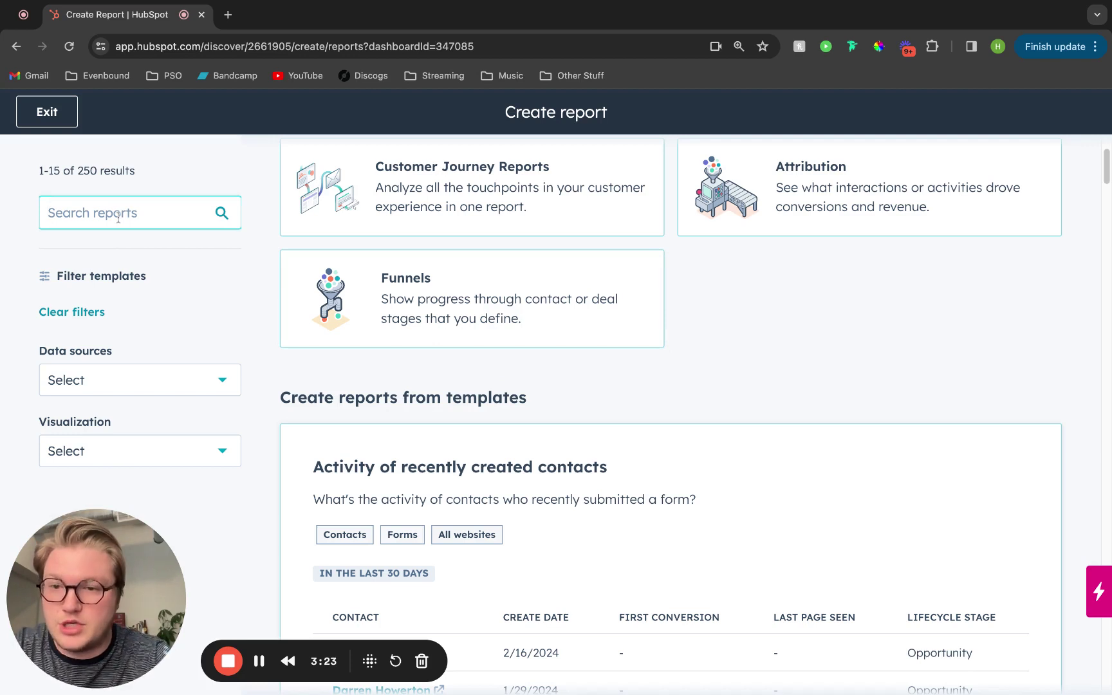
text(c)
key(BackSpace)
text(closed deals)
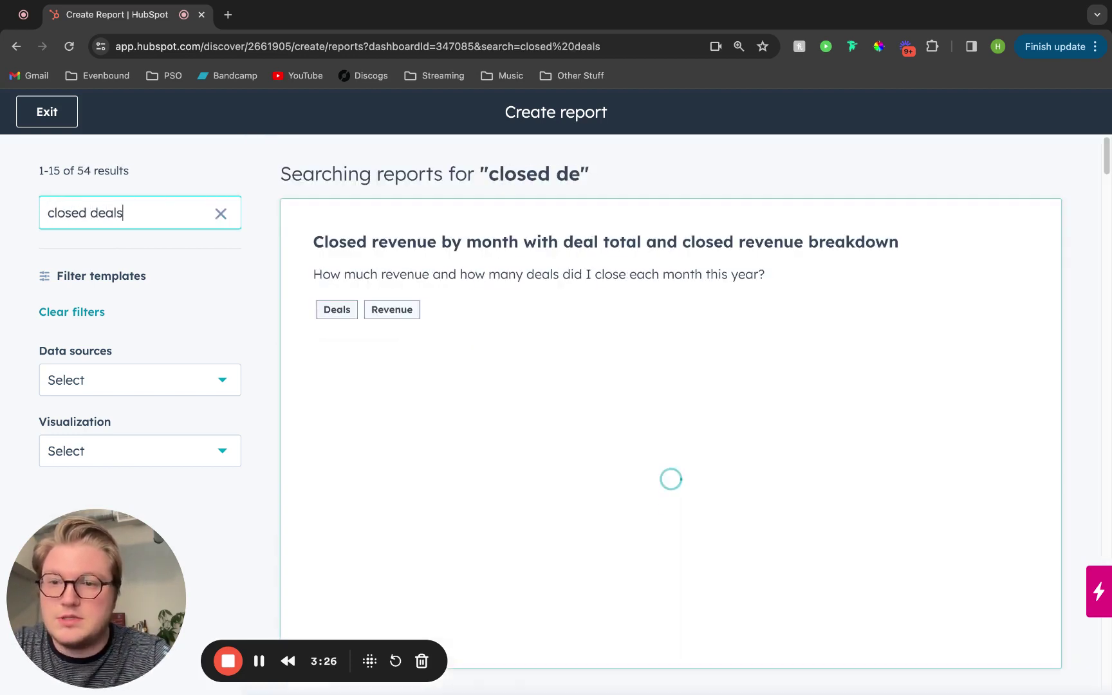
click(277, 161)
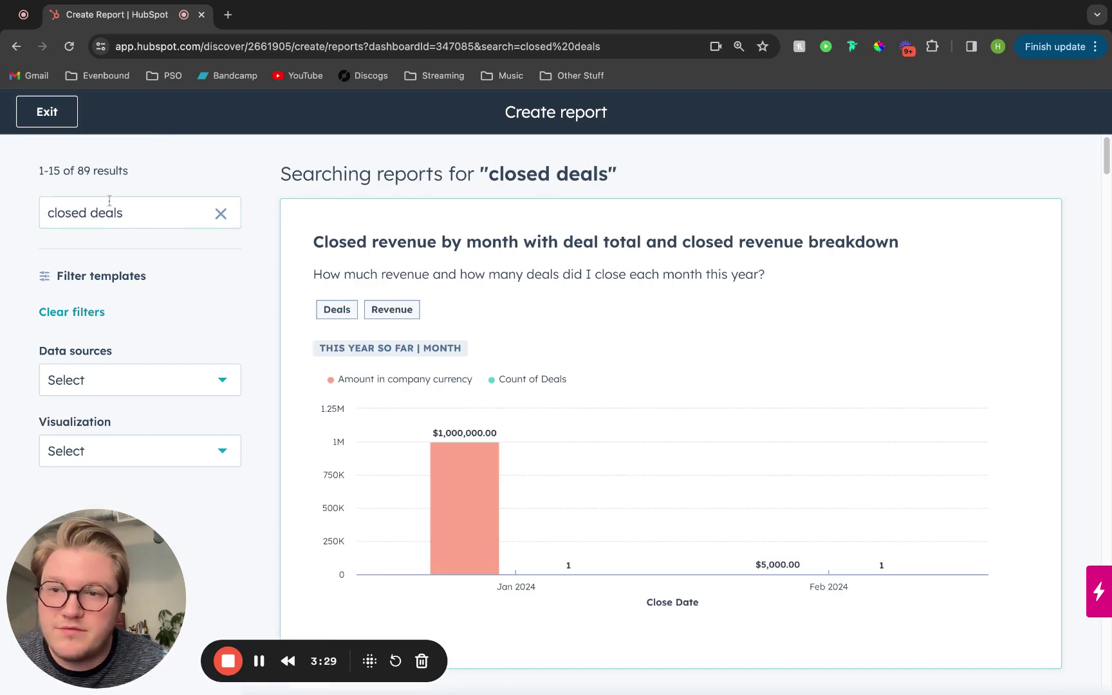
drag(77, 171, 129, 171)
click(129, 171)
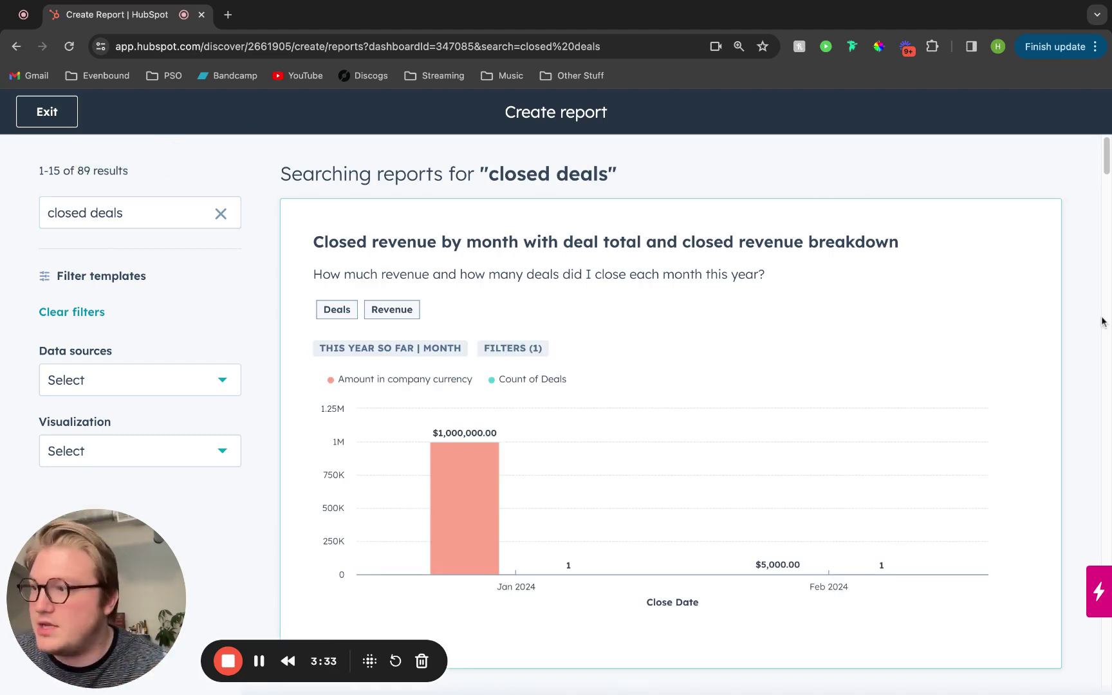
click(144, 389)
scroll(191, 512, down, 3)
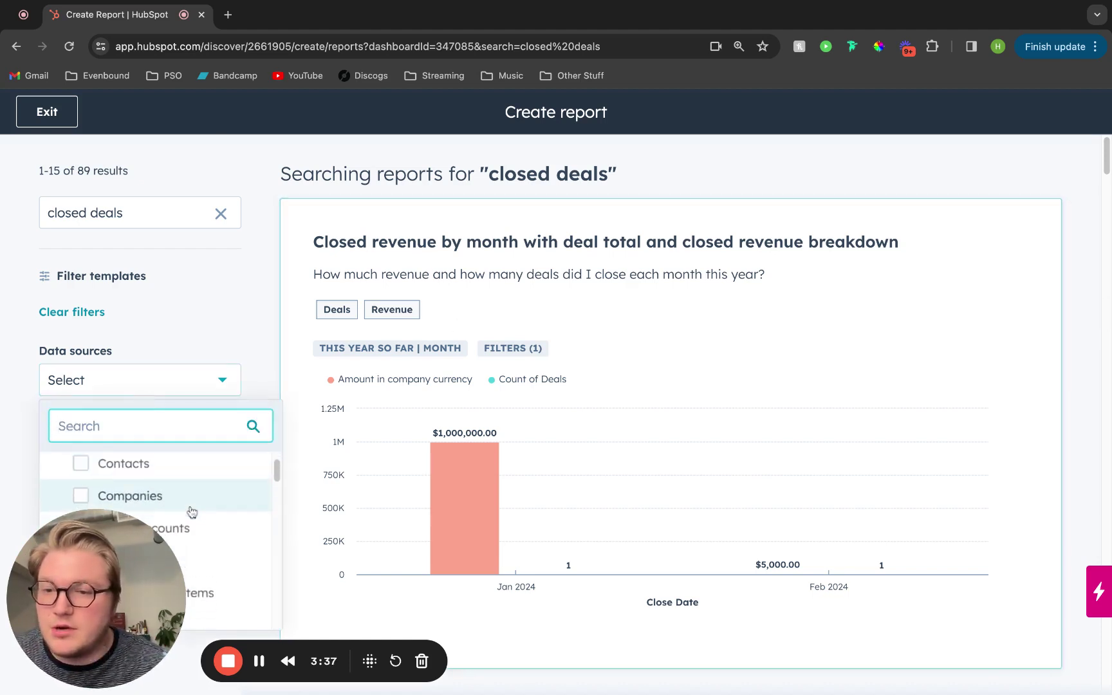
scroll(193, 473, up, 2)
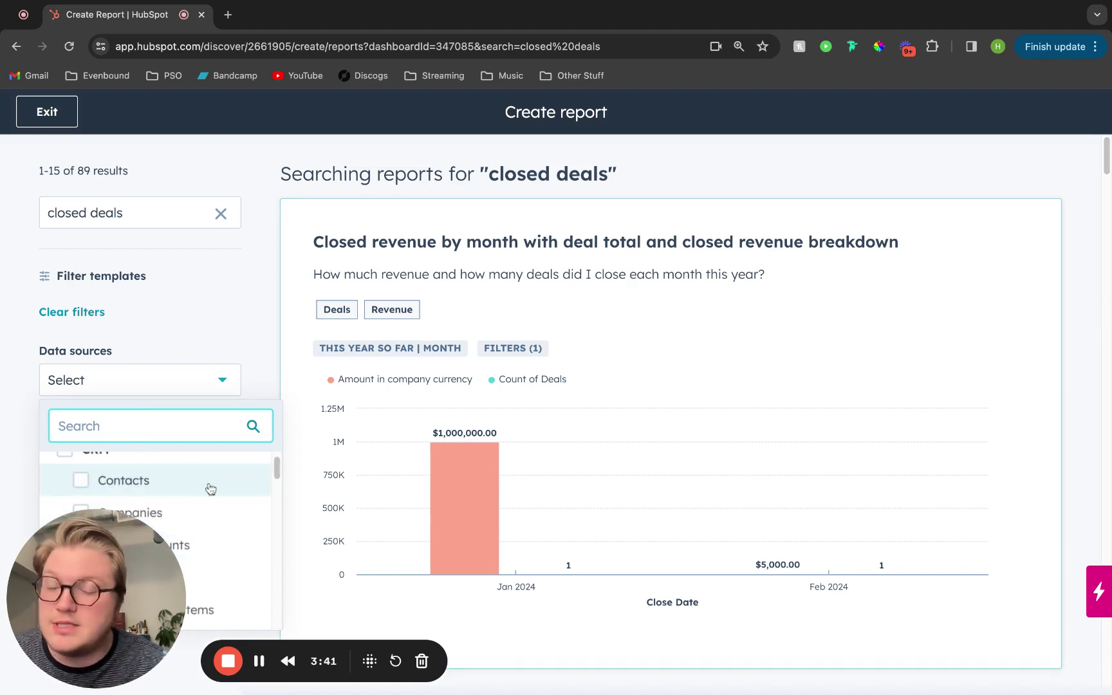
scroll(200, 487, down, 5)
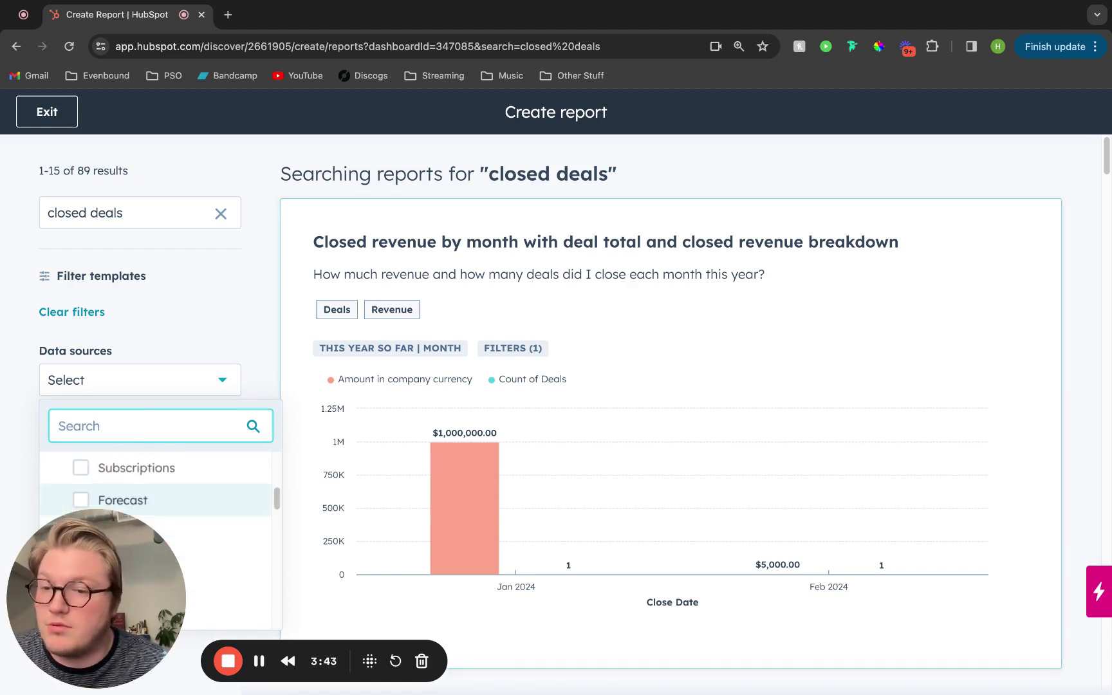
- Open the "Closed revenue by month with deal total and closed revenue breakdown" template to view and filter it
click(861, 166)
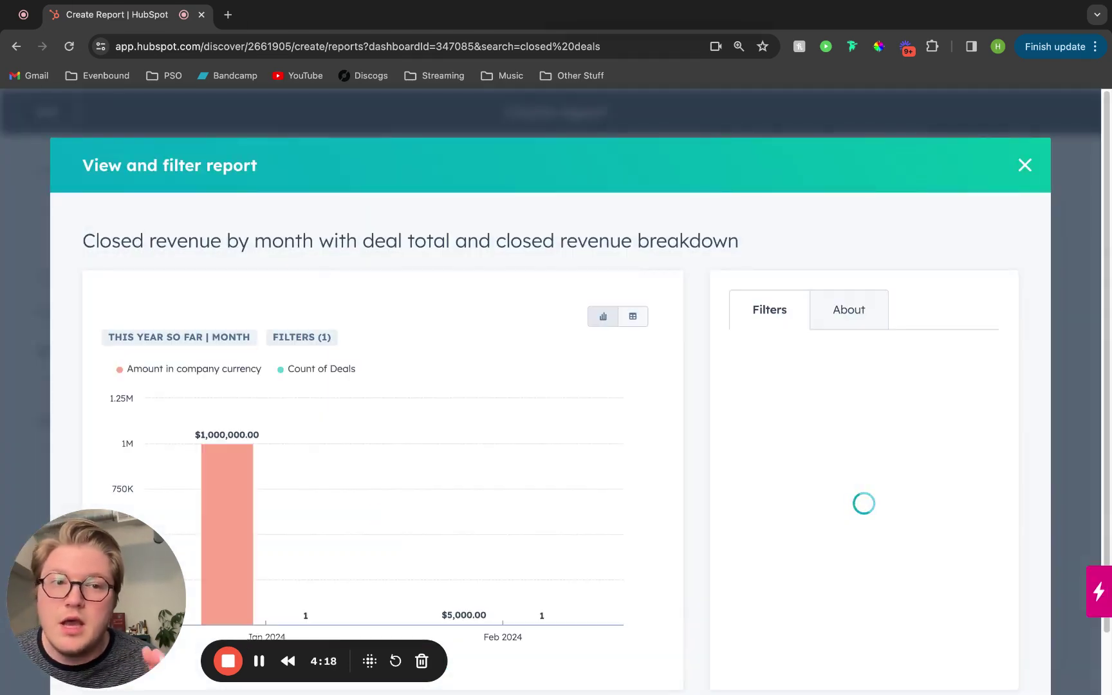
scroll(747, 315, down, 2)
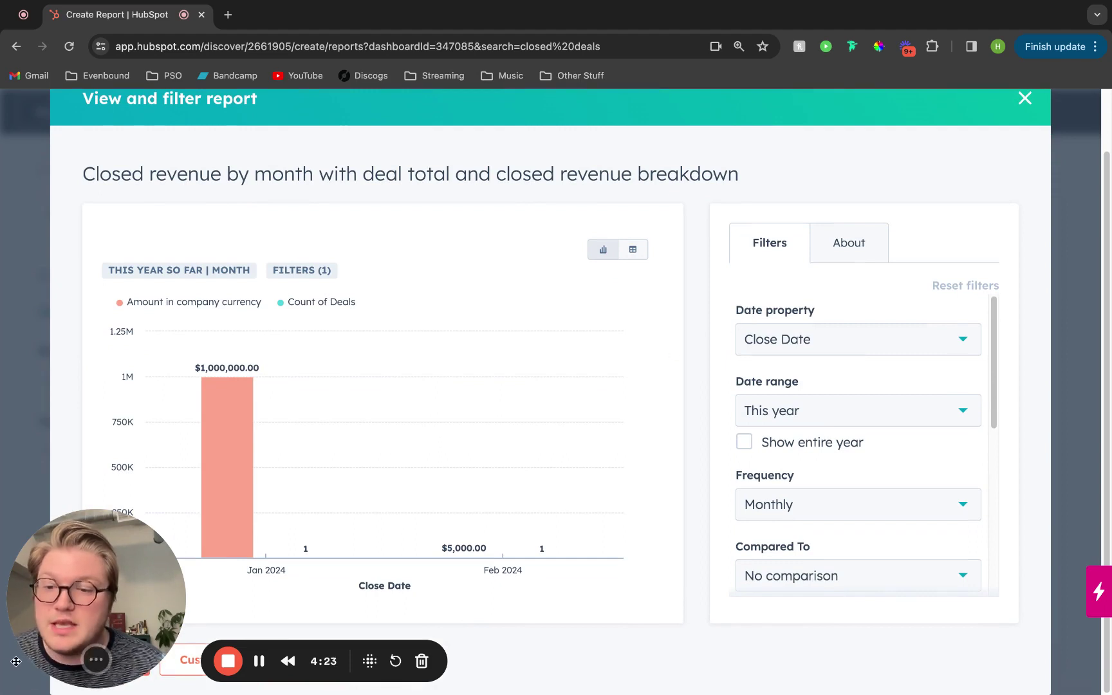
drag(16, 661, 16, 590)
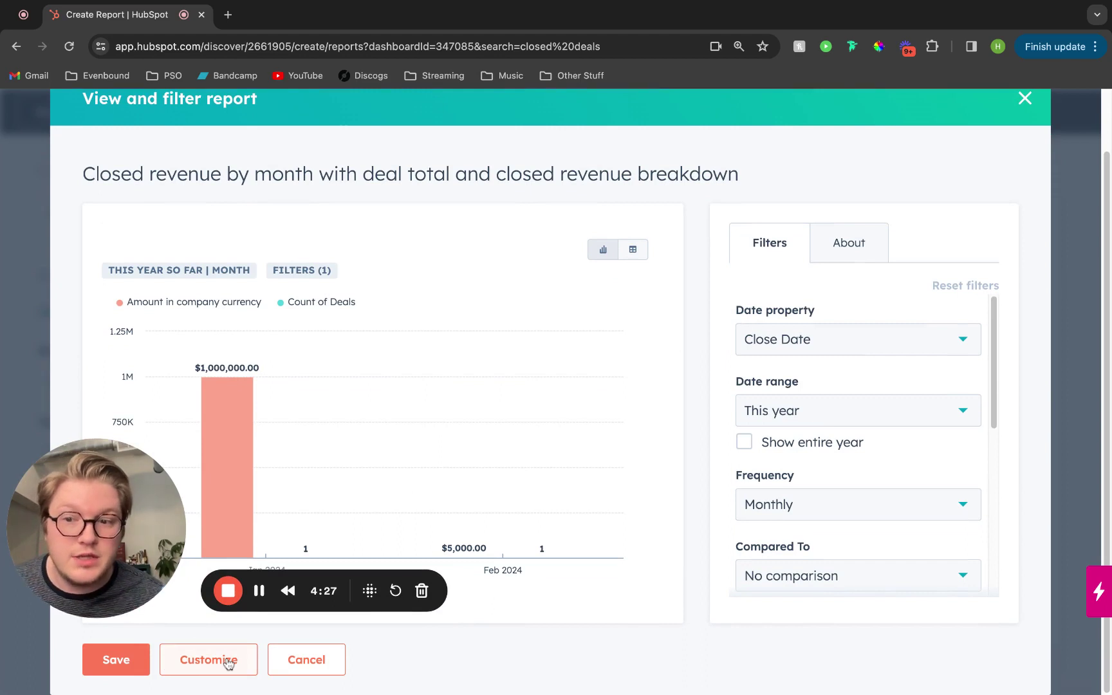
mouse_move(55, 572)
drag(19, 518, 19, 588)
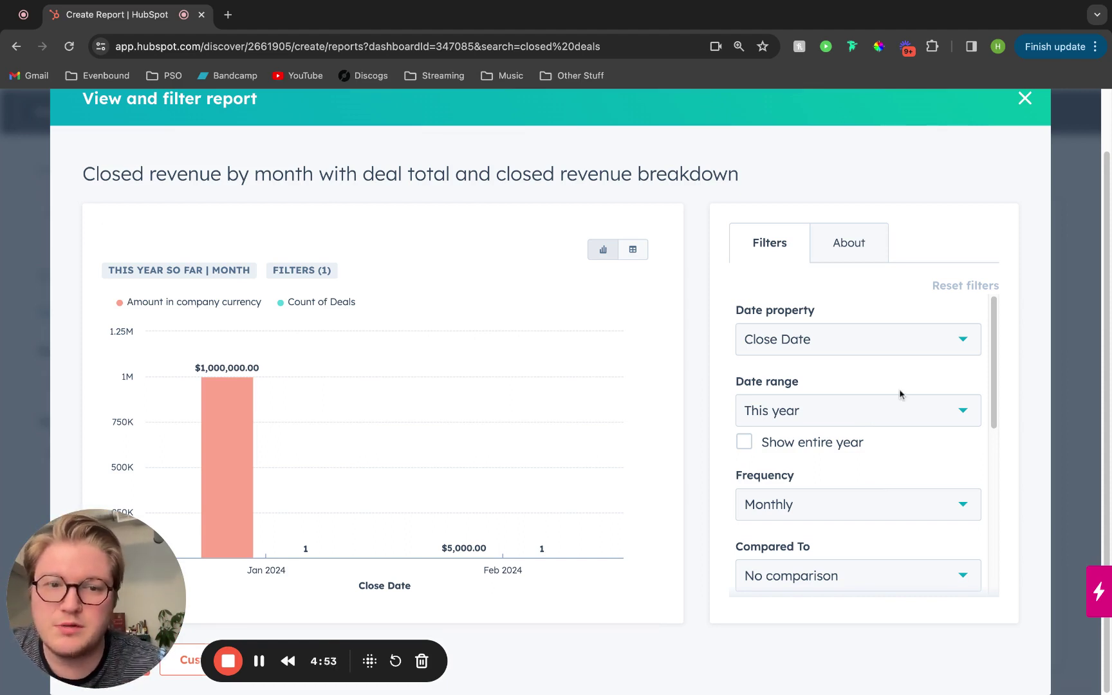
- Set the report's close date range to a rolling date range of the last 90 days (excluding today)
click(858, 419)
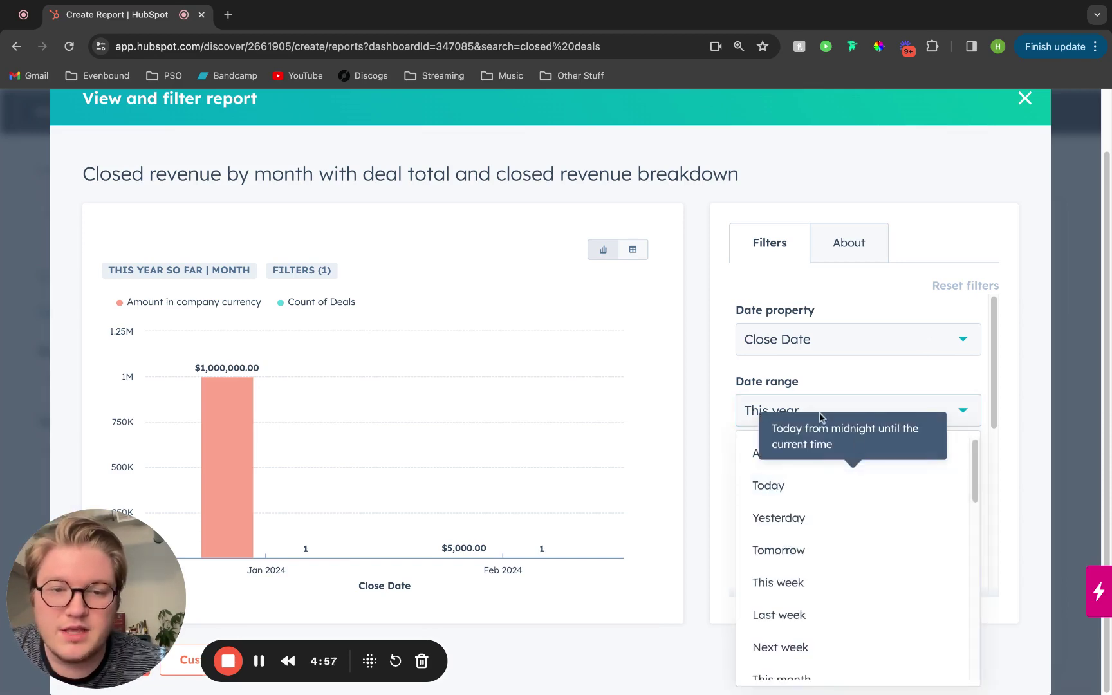
scroll(842, 579, down, 4)
scroll(845, 579, down, 6)
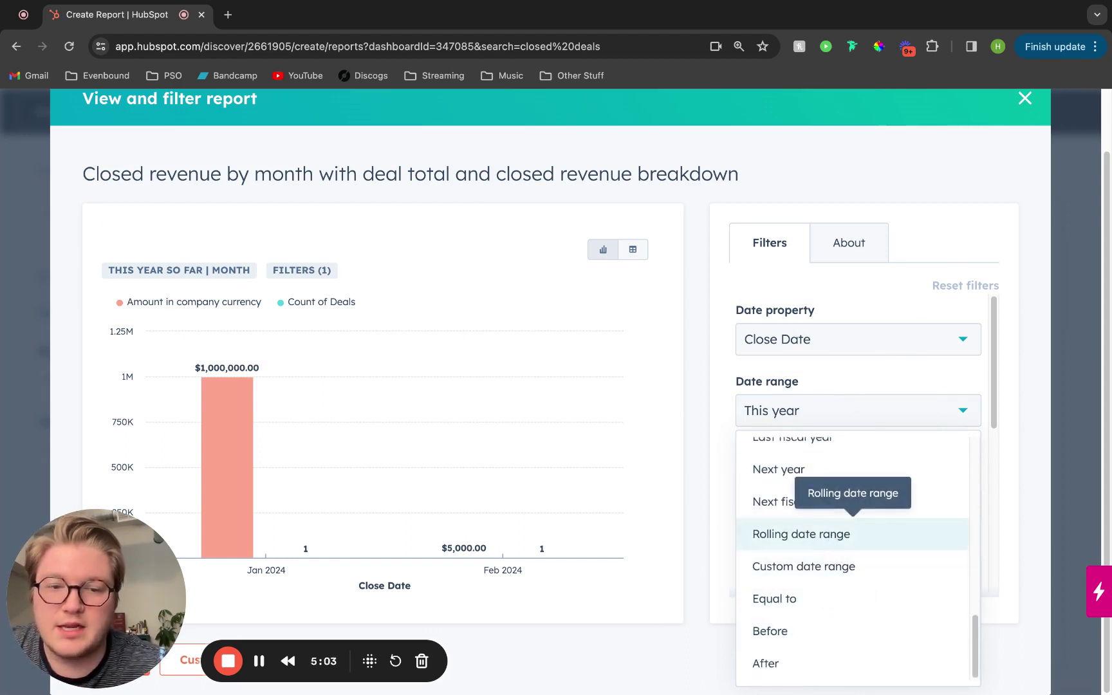
click(833, 536)
click(829, 462)
scroll(821, 544, down, 3)
click(821, 579)
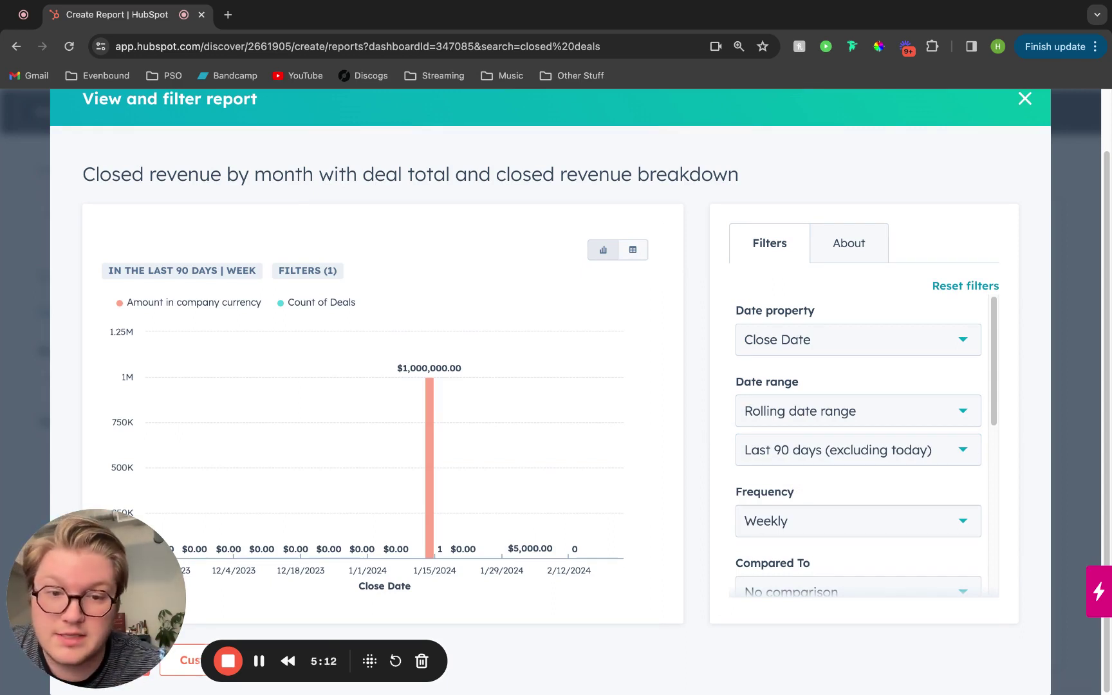
- Set the closed revenue report's frequency to Monthly
scroll(803, 493, down, 1)
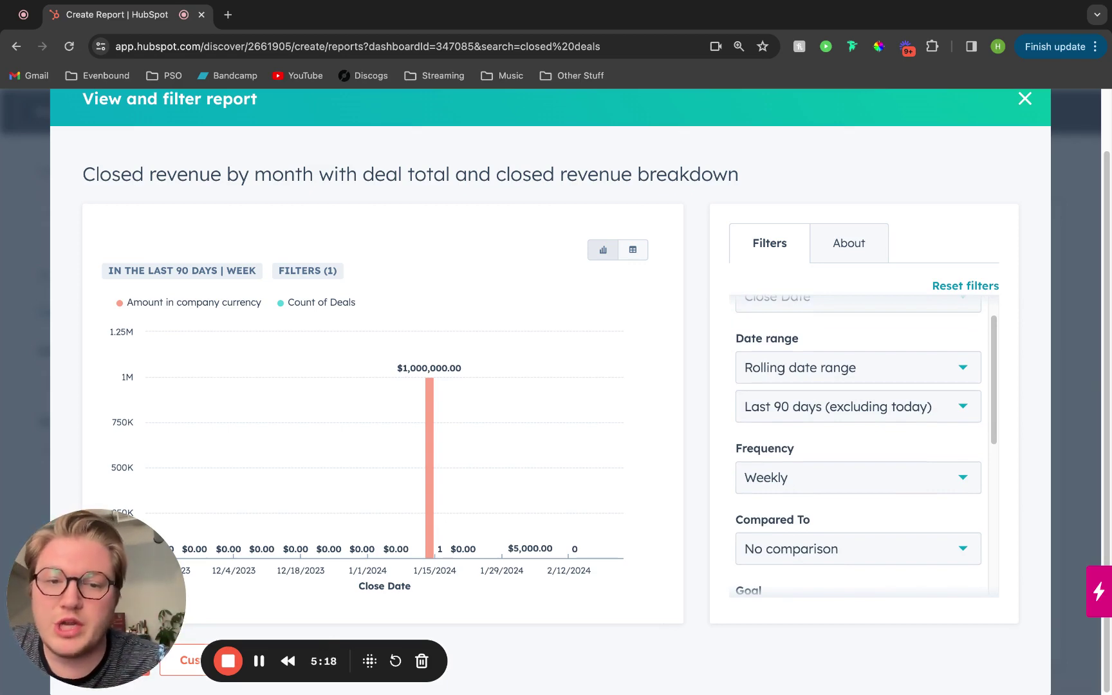
click(804, 478)
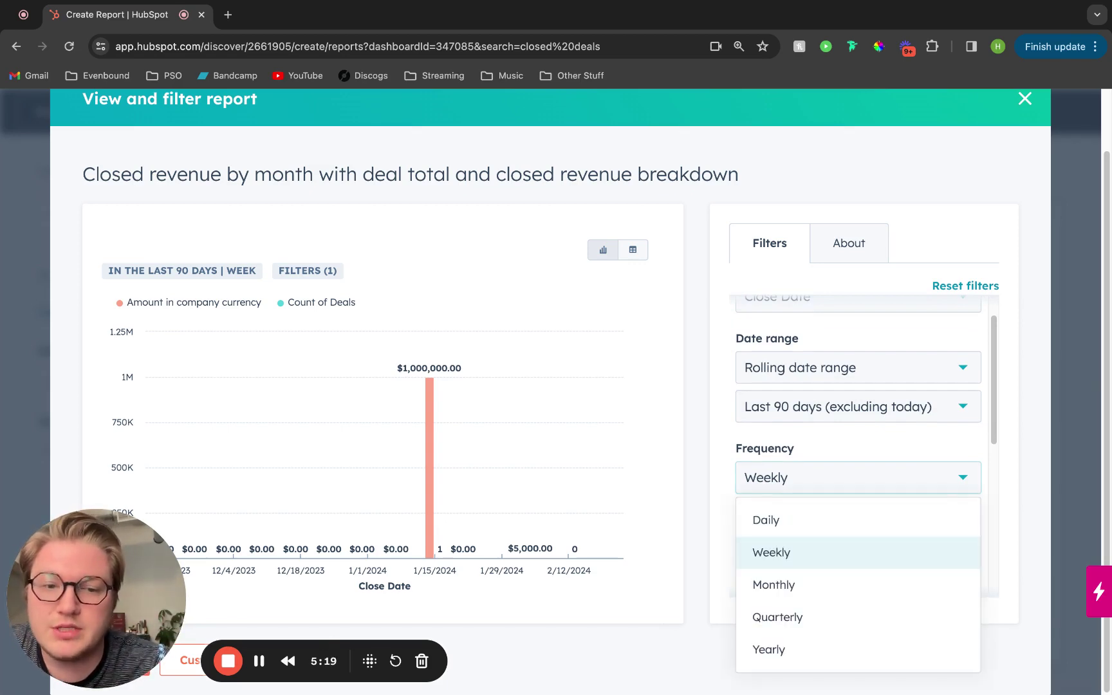
click(834, 584)
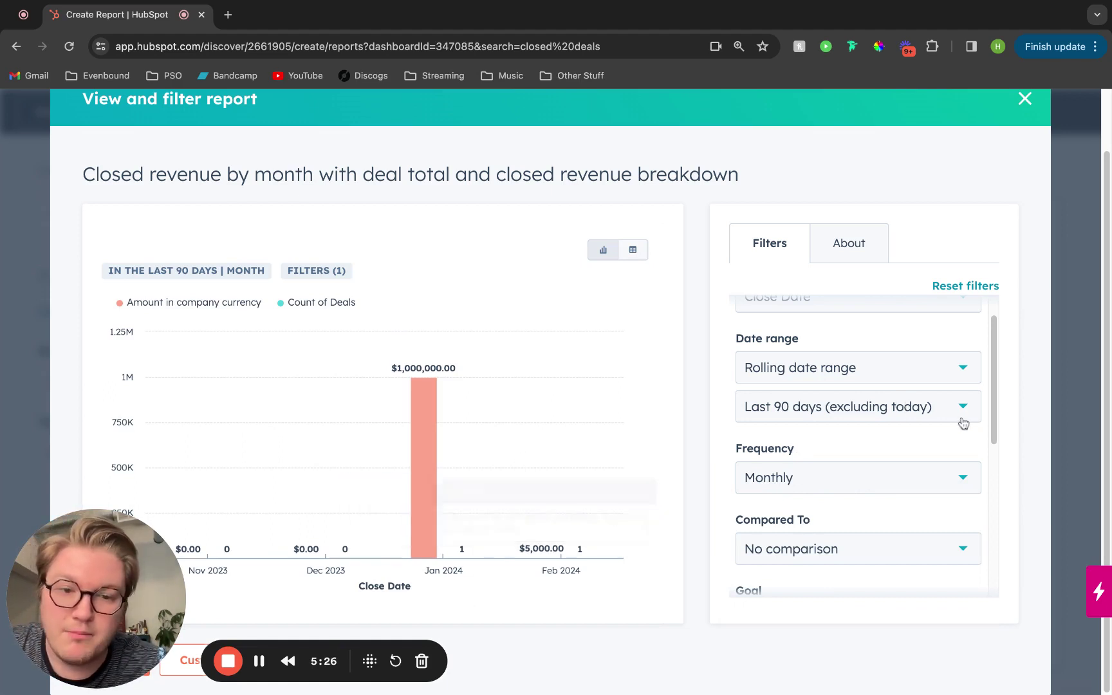
- Add a deal filter to the report where Pipeline is any of Demo Sales Pipeline
scroll(960, 422, down, 3)
scroll(963, 422, down, 3)
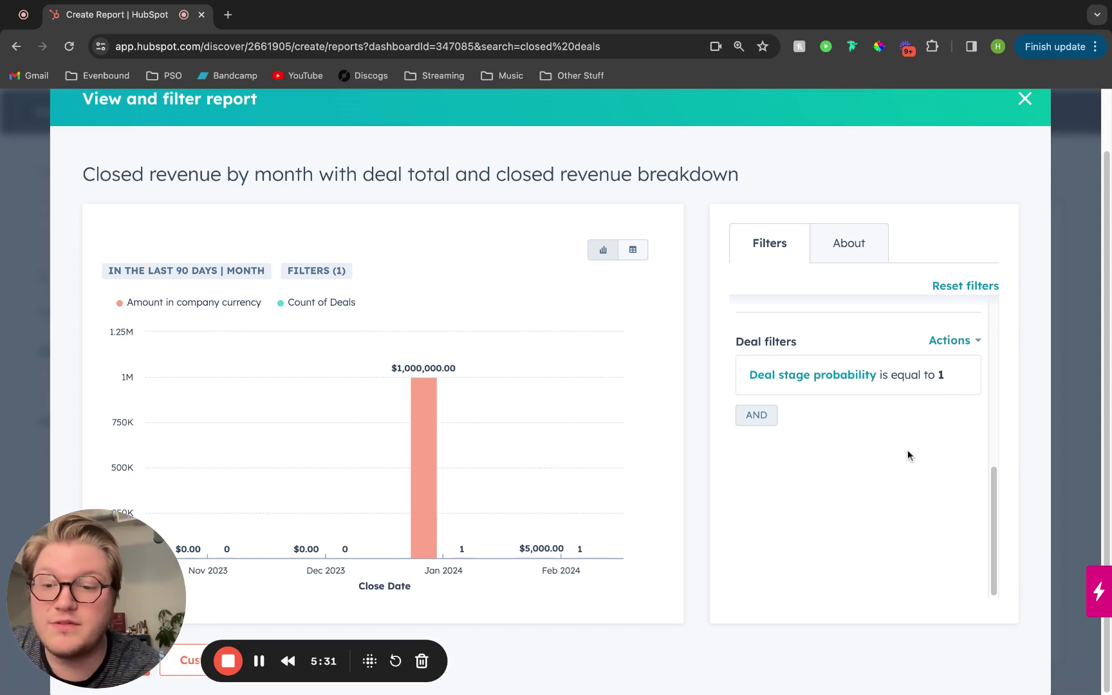
drag(22, 661, 21, 588)
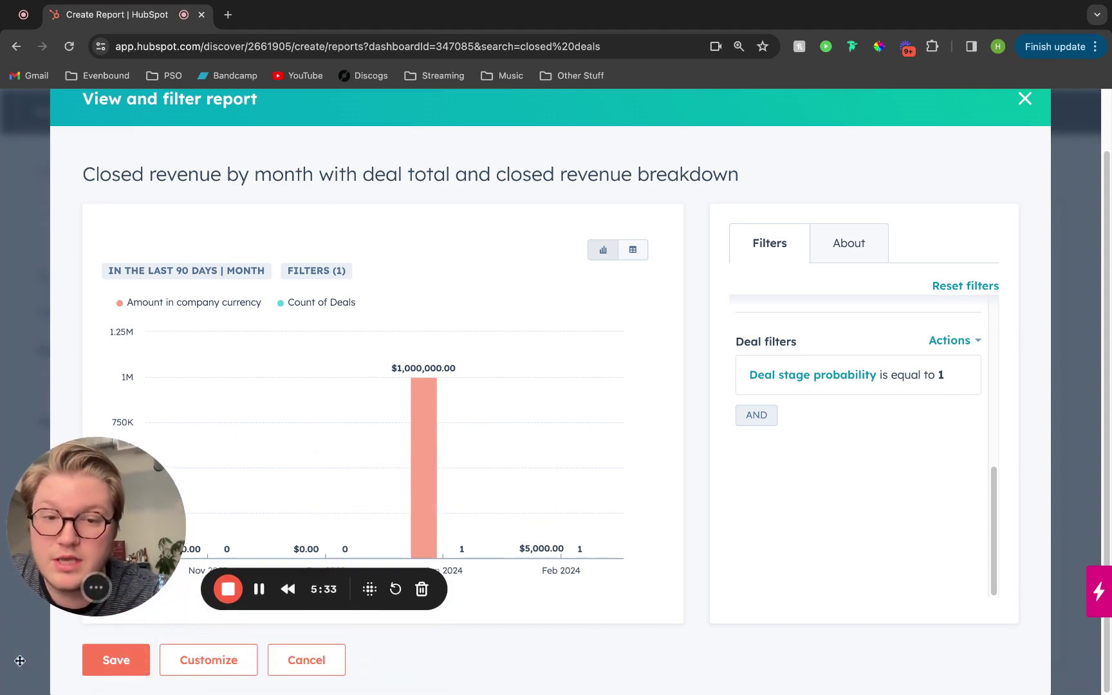
click(756, 415)
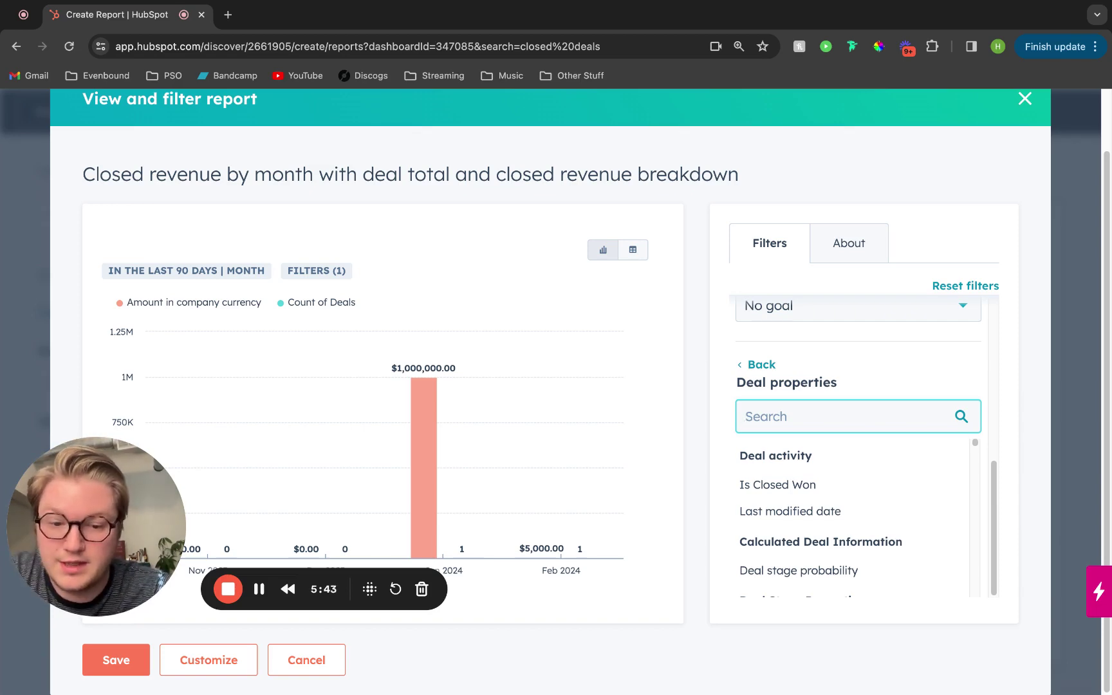
text(pipeline)
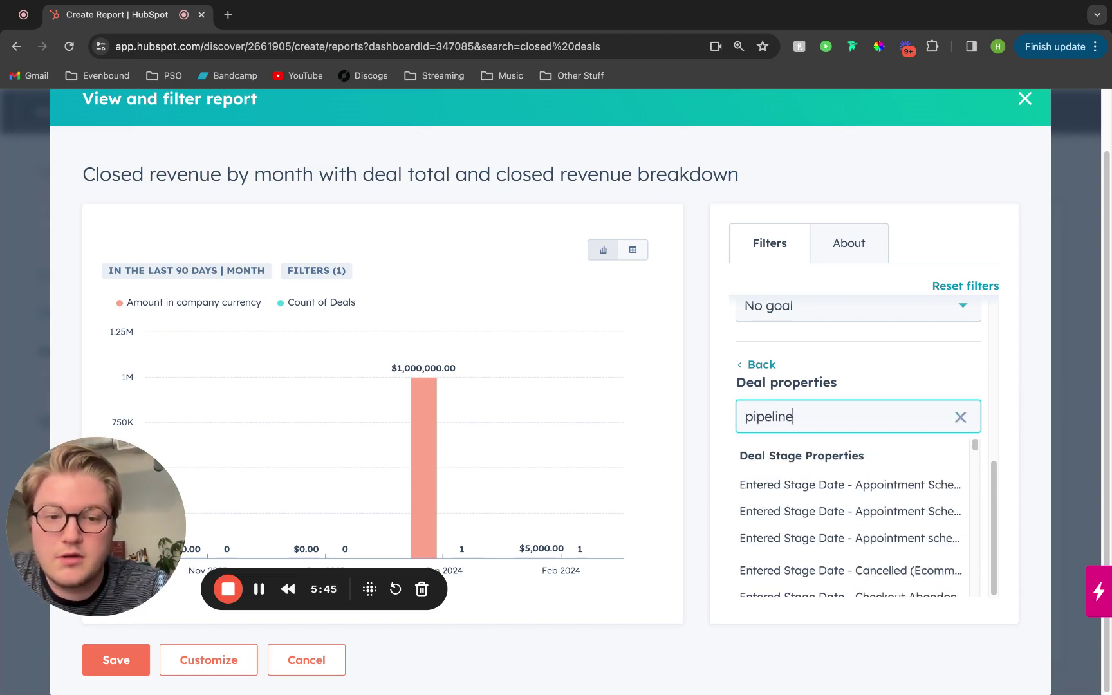
scroll(852, 507, down, 15)
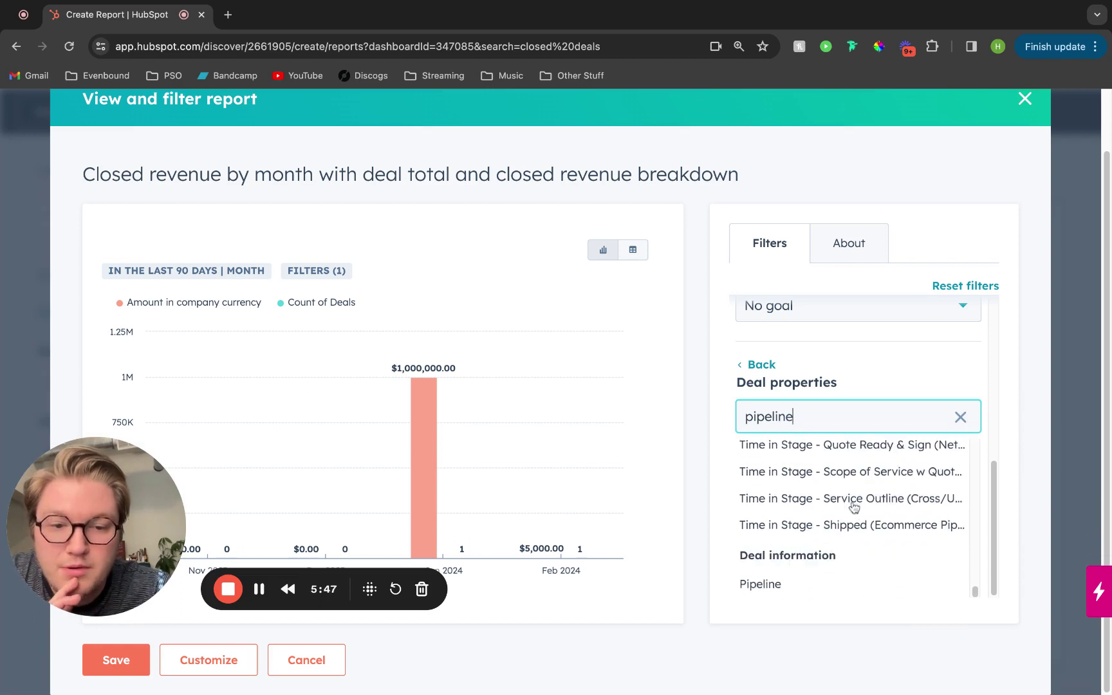
click(826, 588)
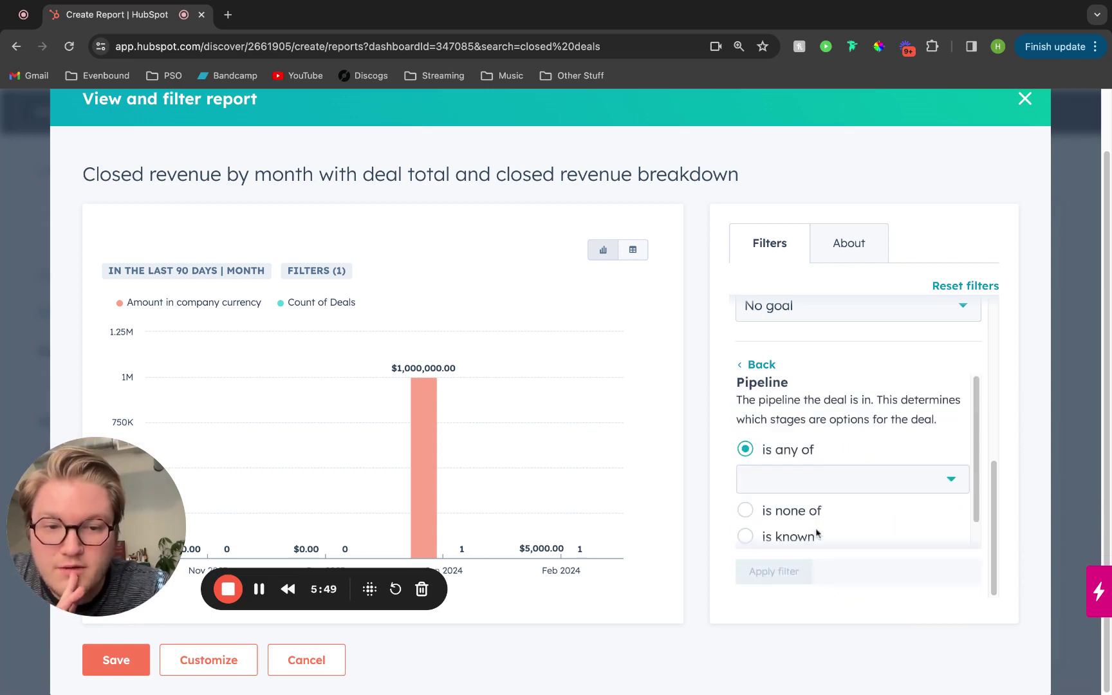
click(815, 490)
text(demo)
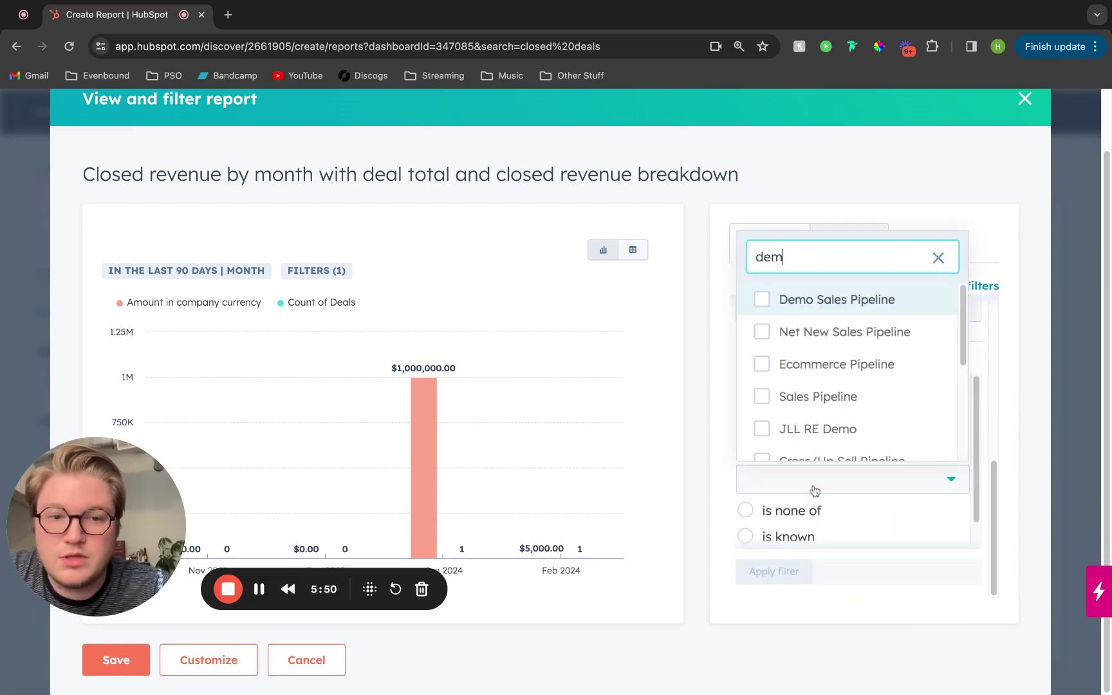
click(810, 415)
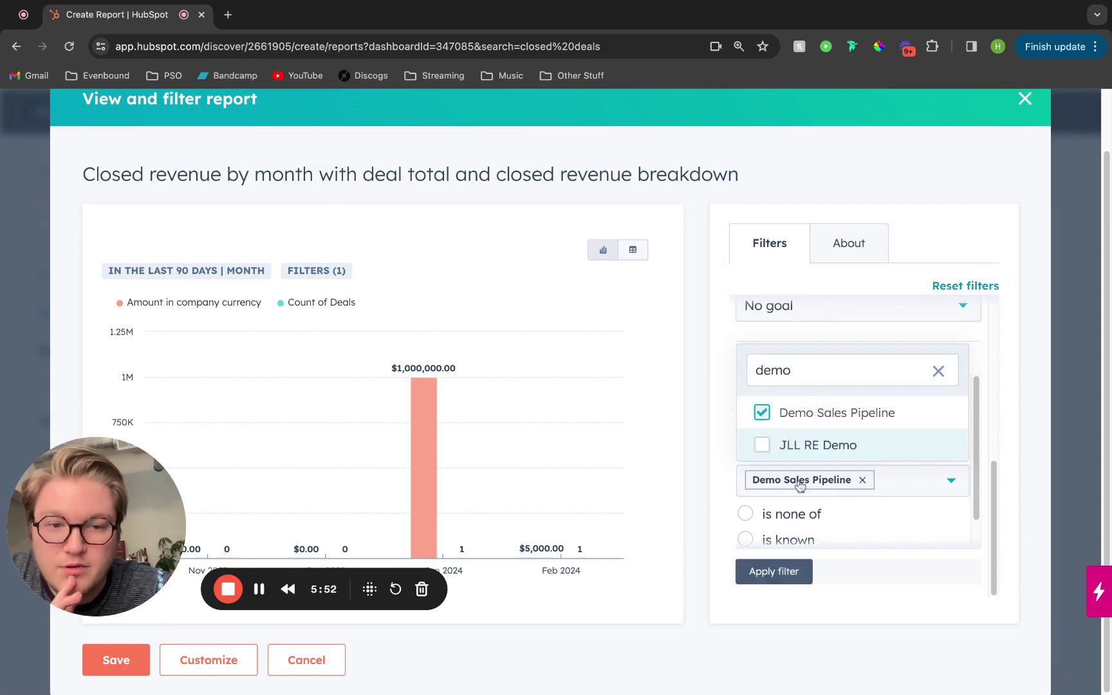
click(785, 579)
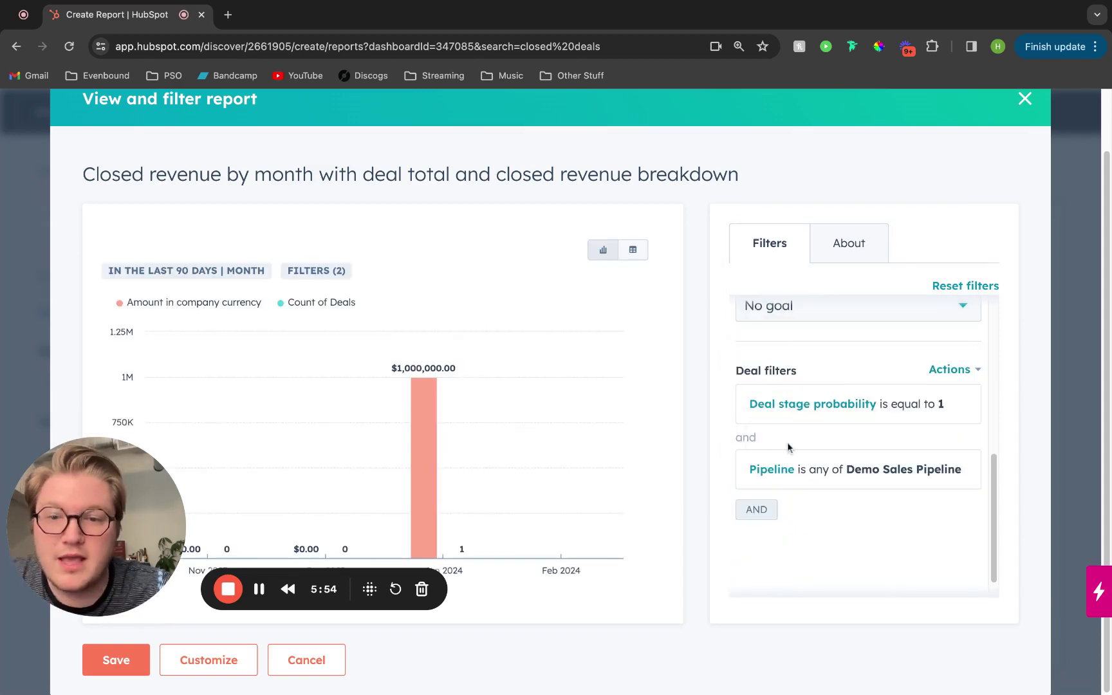
- Check the report's filters, and save the report to the existing Sales Manager Dashboard under its default name
scroll(841, 587, up, 8)
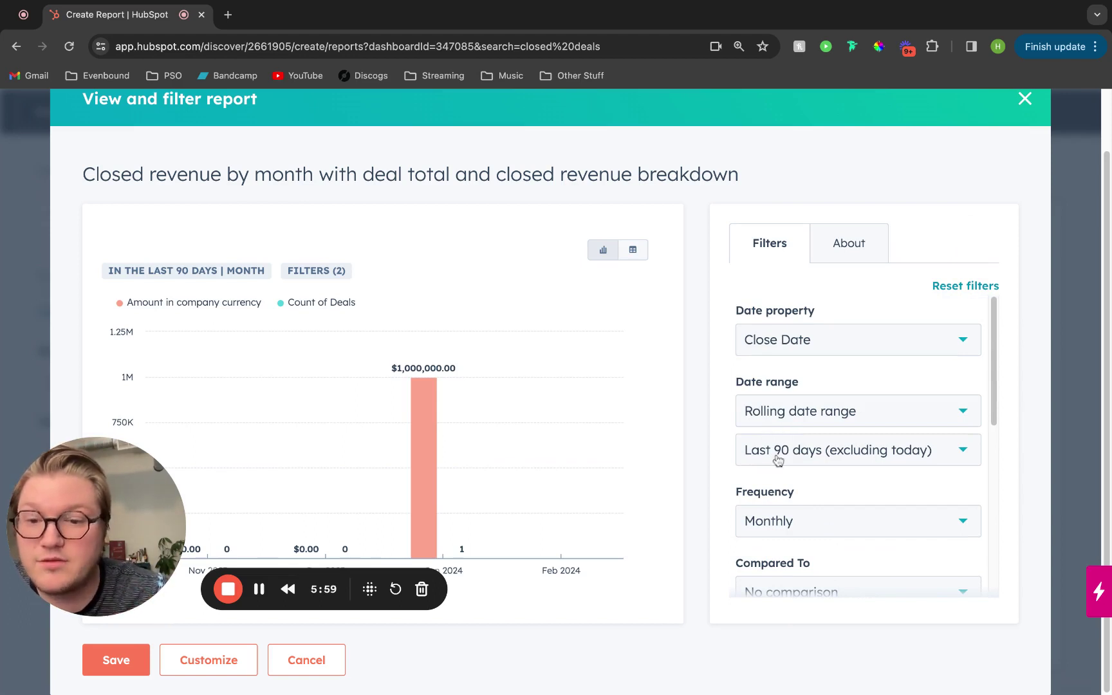
scroll(777, 458, down, 5)
scroll(773, 417, up, 2)
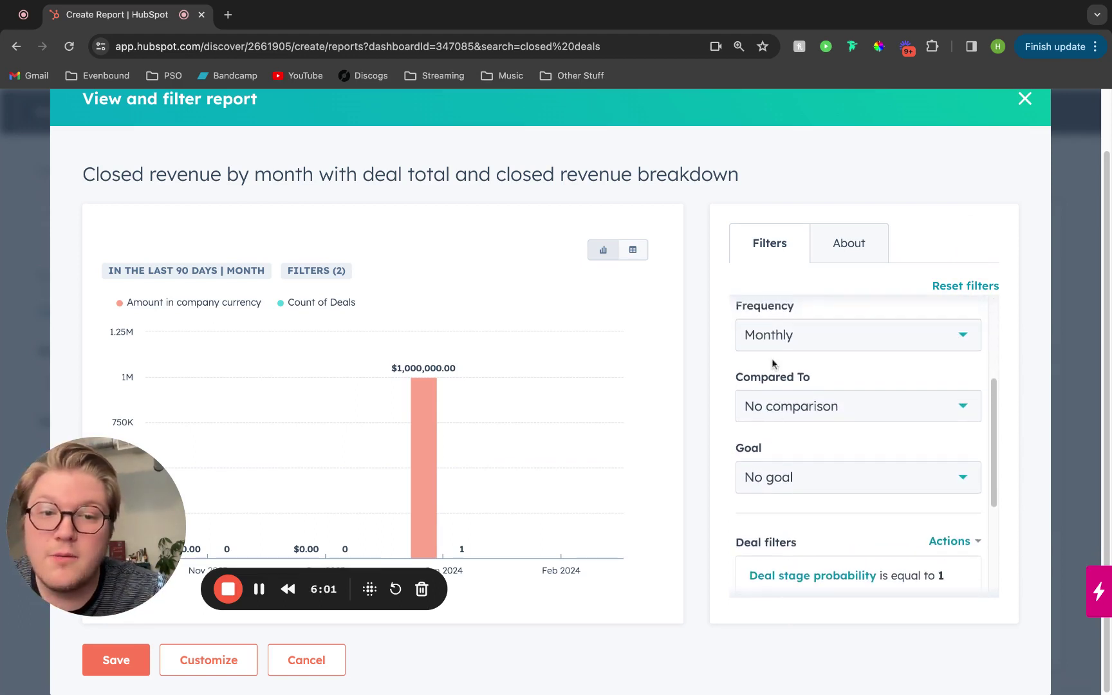
scroll(811, 412, down, 4)
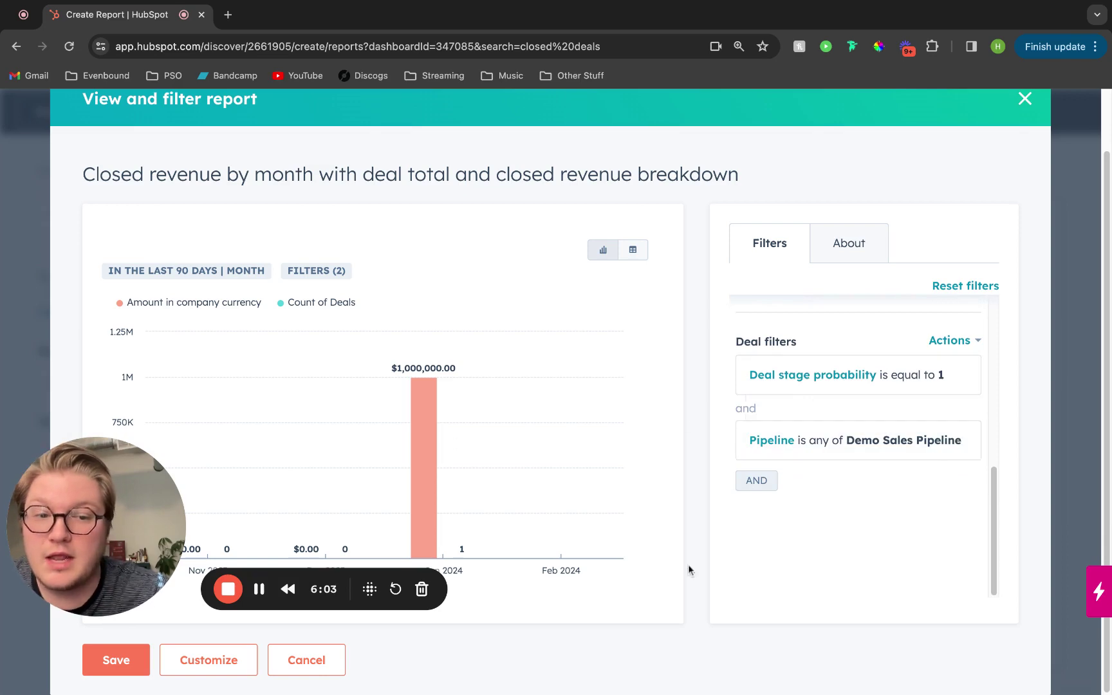
click(98, 670)
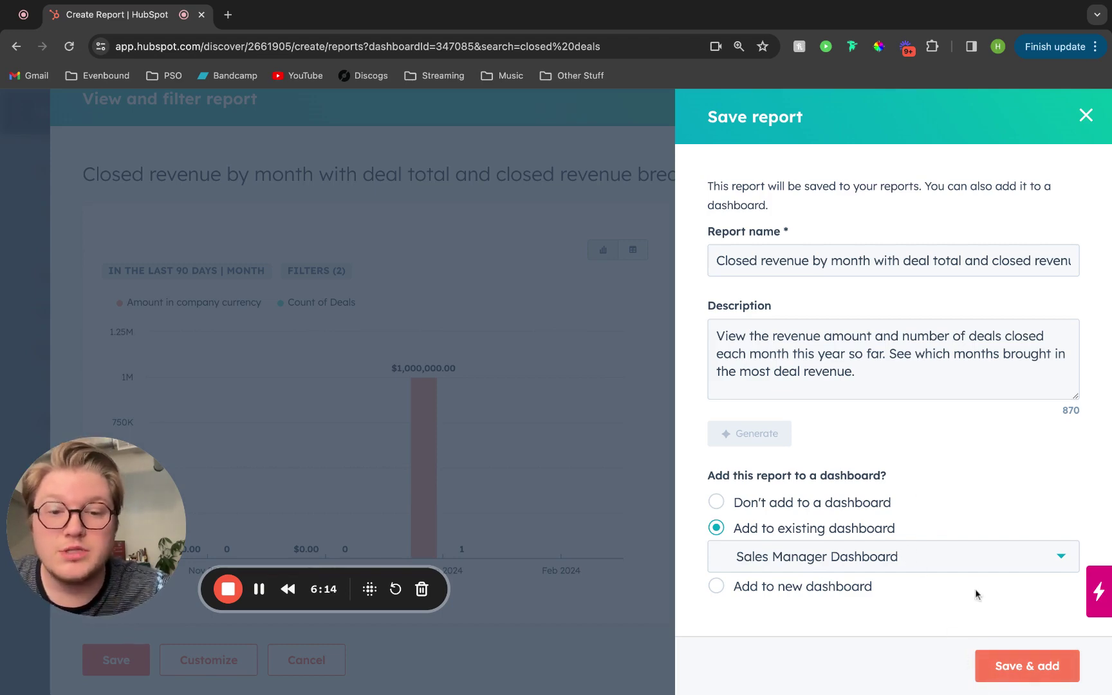
click(1017, 669)
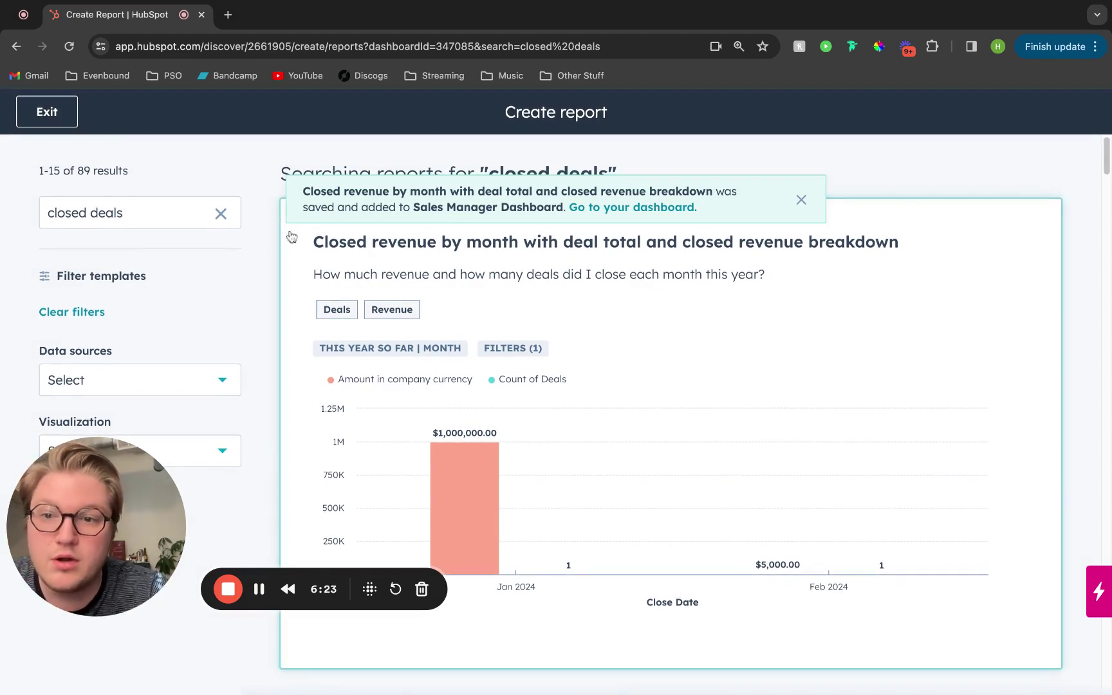
- Clear the template search and start a single object report from scratch based on Contacts
click(221, 213)
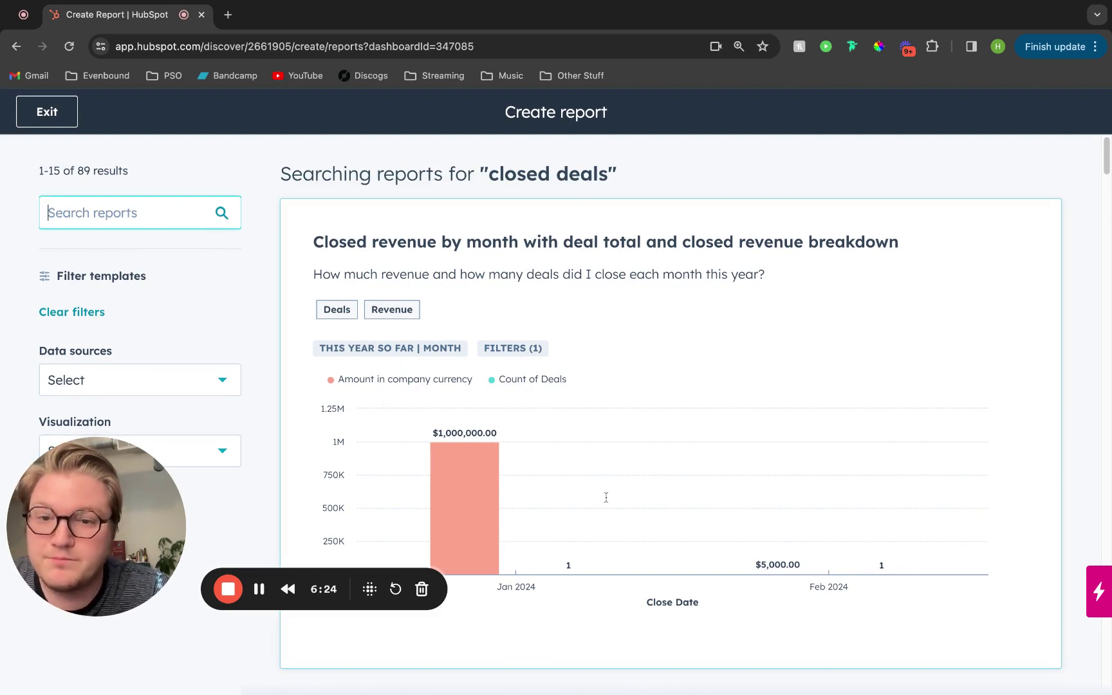
scroll(740, 516, down, 1)
scroll(740, 517, down, 5)
scroll(727, 432, up, 7)
scroll(717, 501, down, 3)
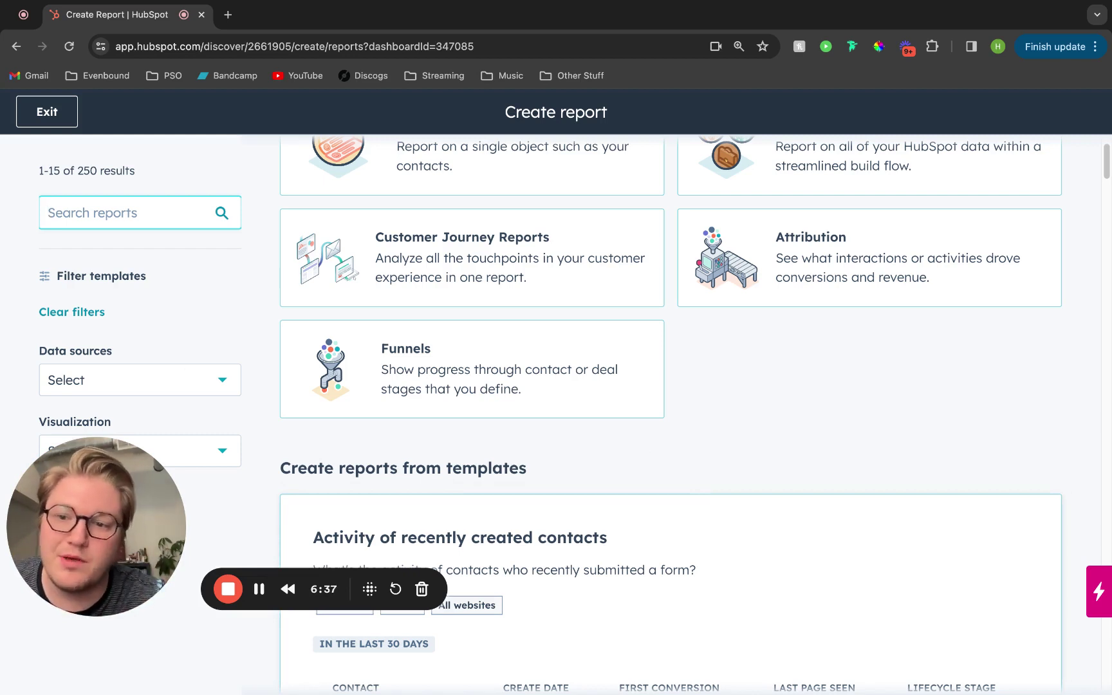
scroll(671, 412, down, 1)
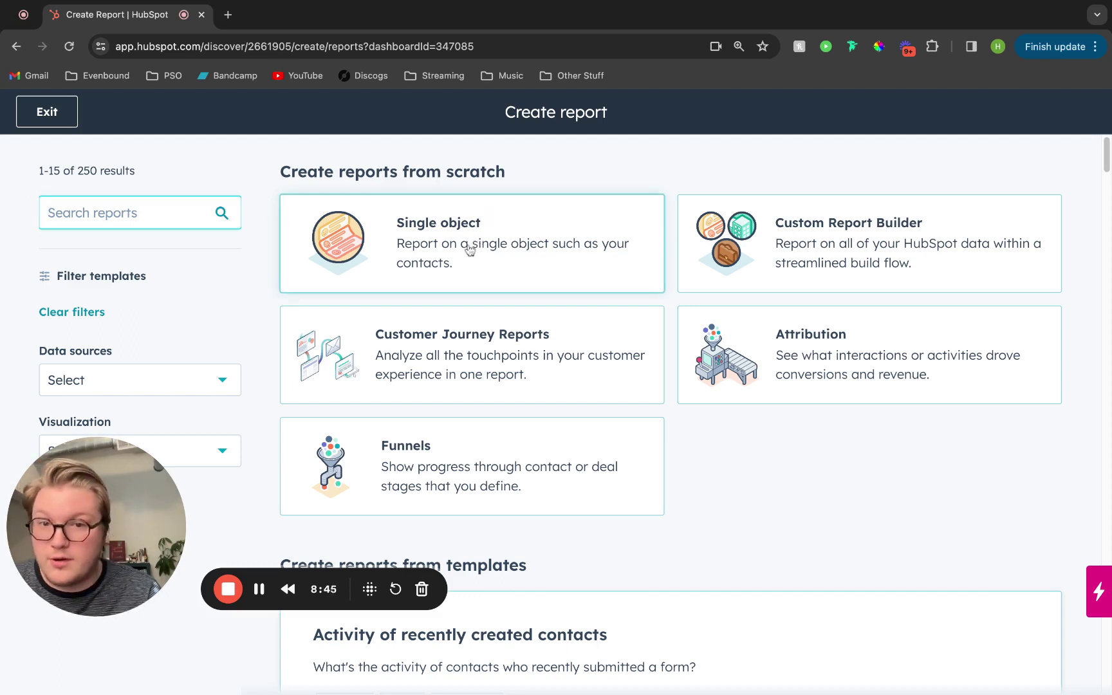
click(511, 241)
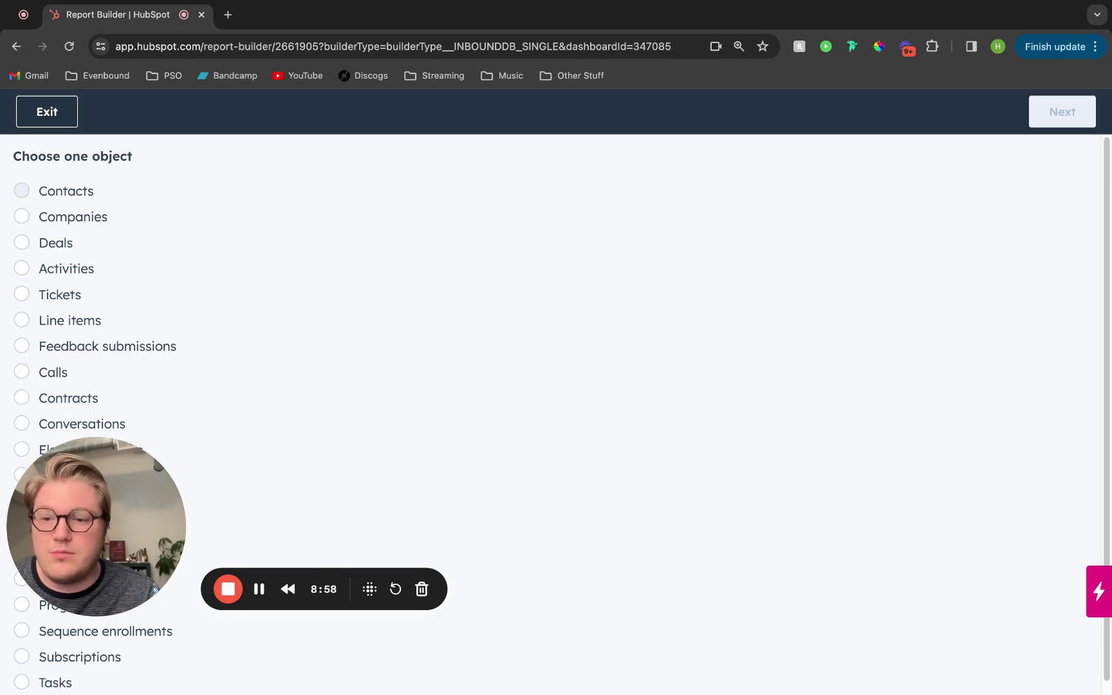
click(21, 190)
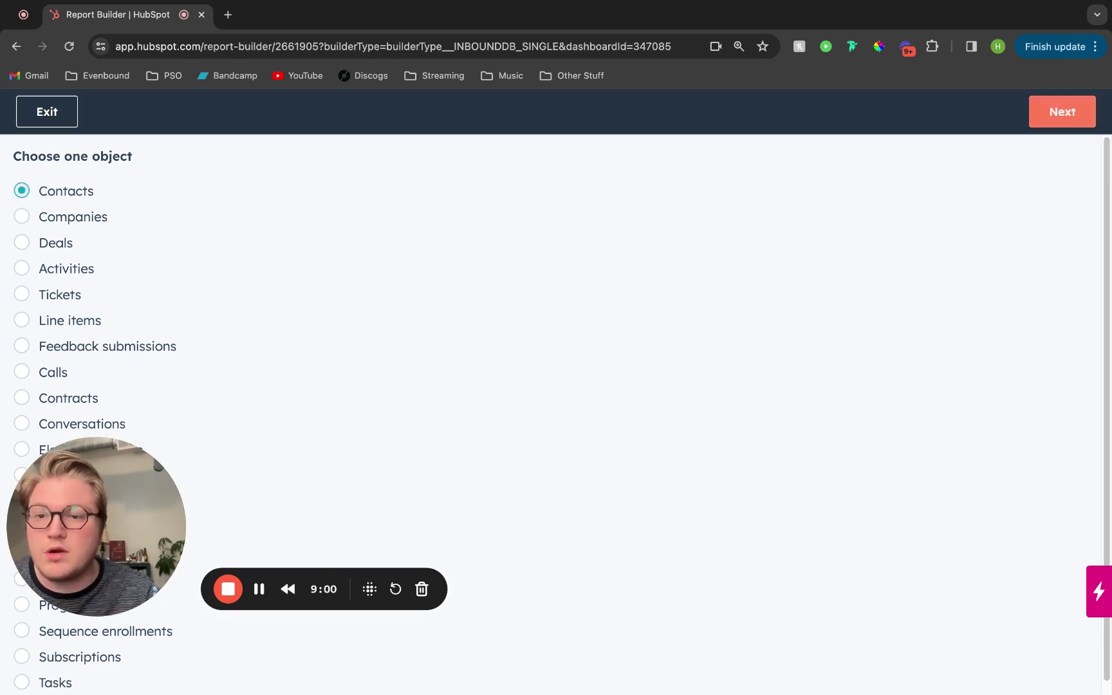
click(1057, 124)
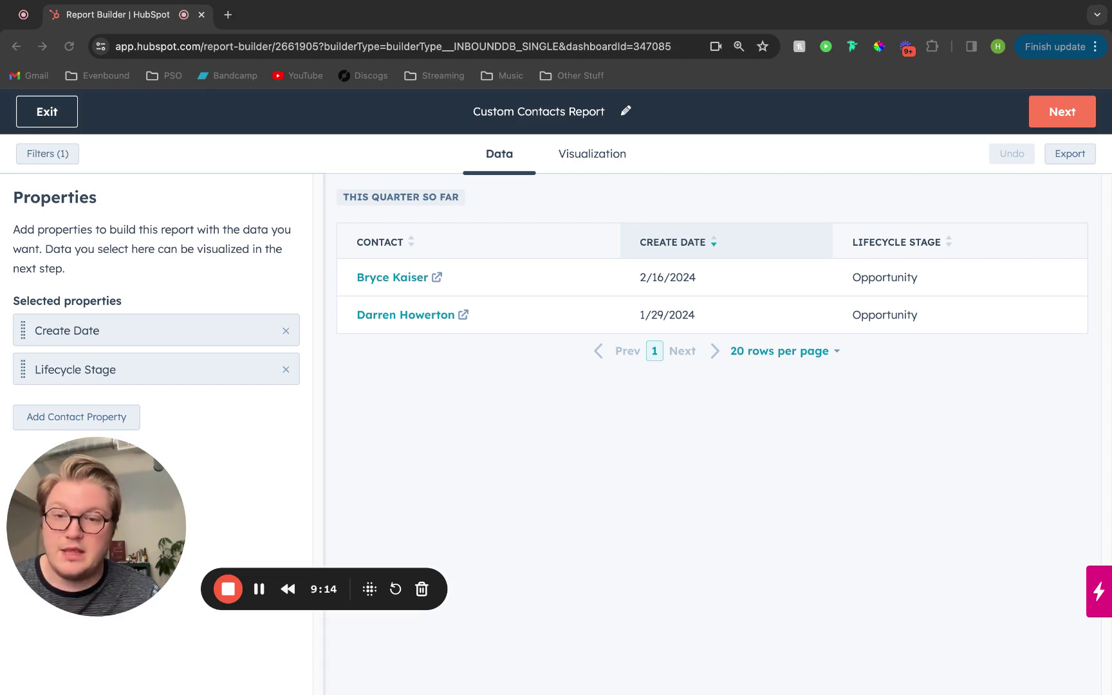
- Add the Contact owner property to the custom contacts report
click(146, 407)
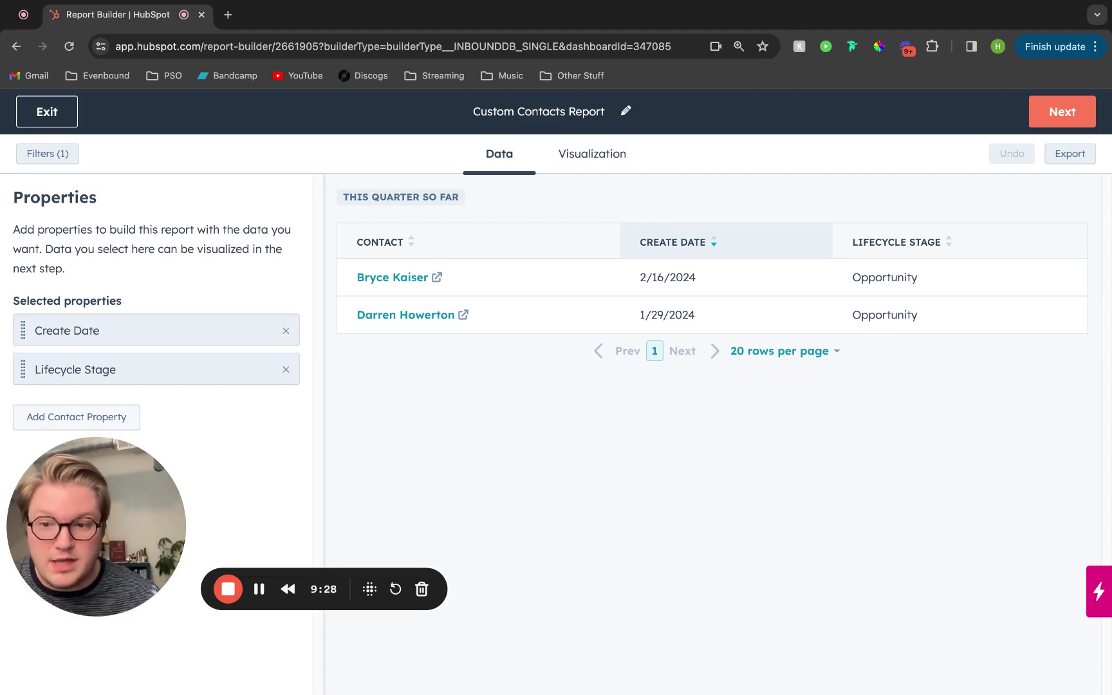
click(76, 416)
text(owner)
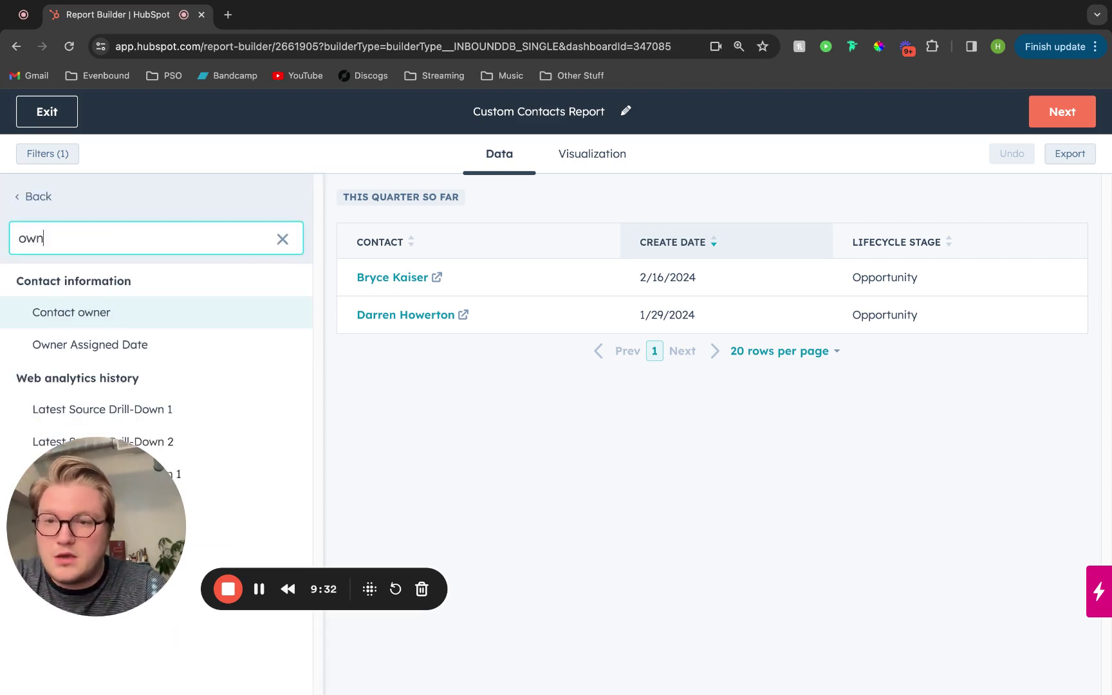
click(109, 311)
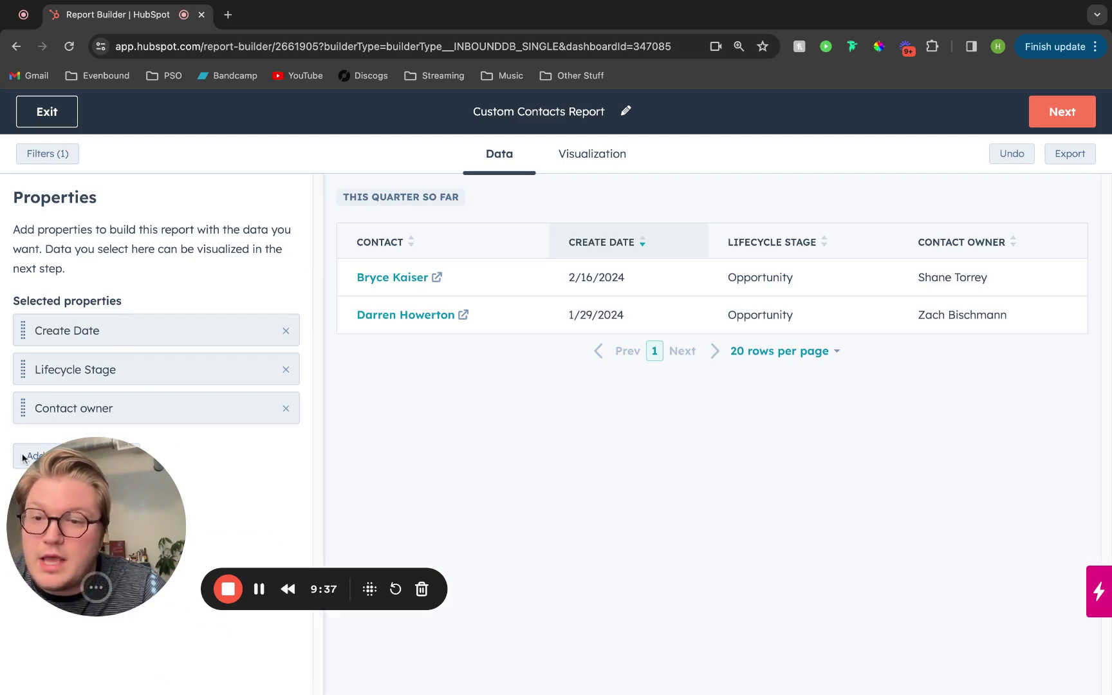
- Add the Record Source property to the custom contacts report
drag(18, 584, 16, 656)
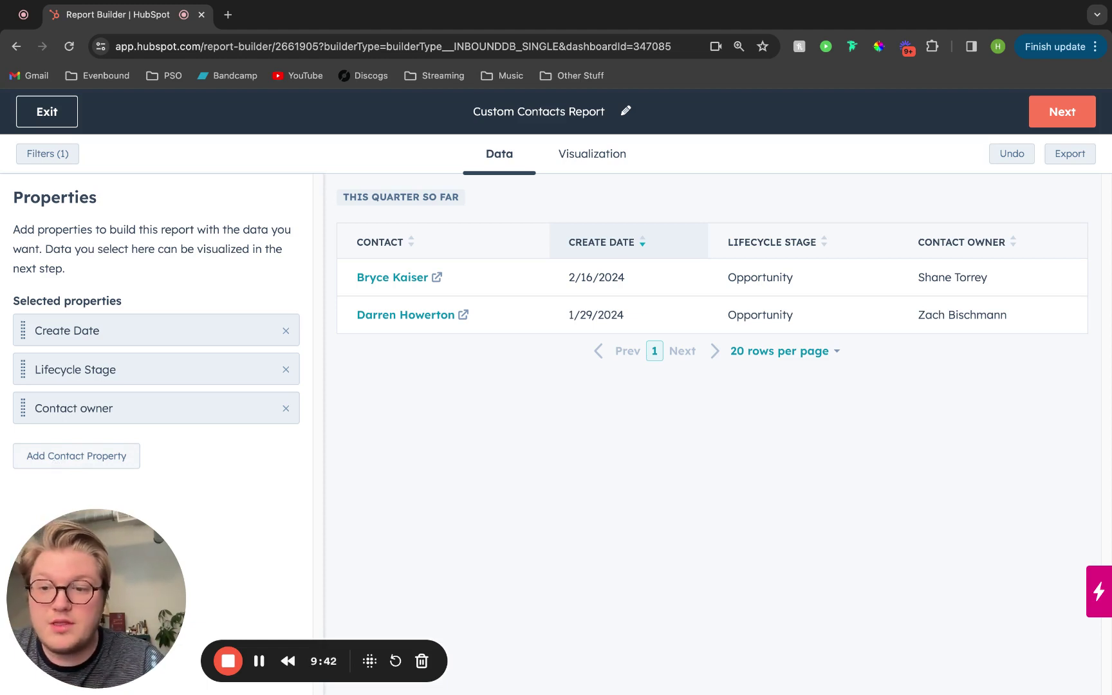
click(76, 456)
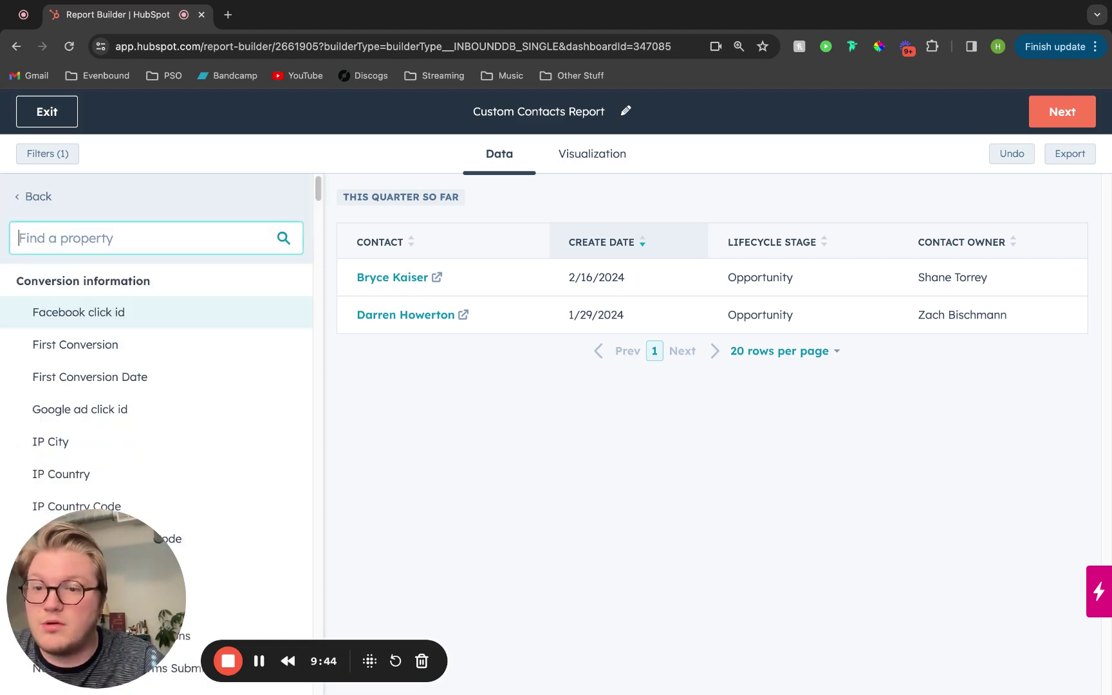
text(record)
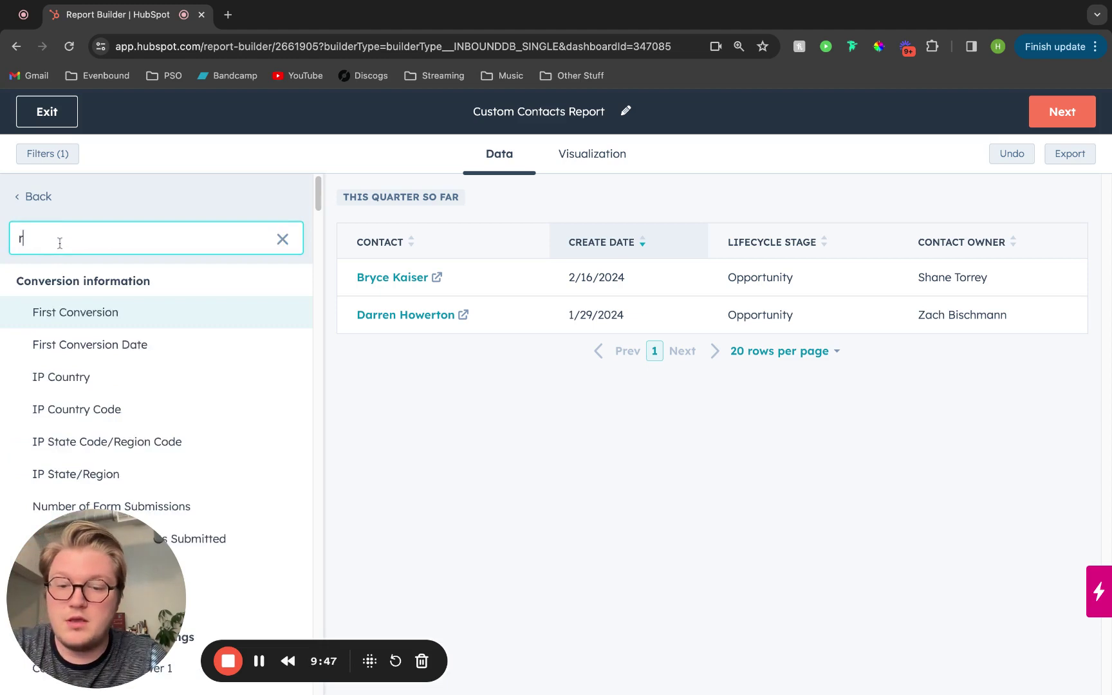
click(119, 322)
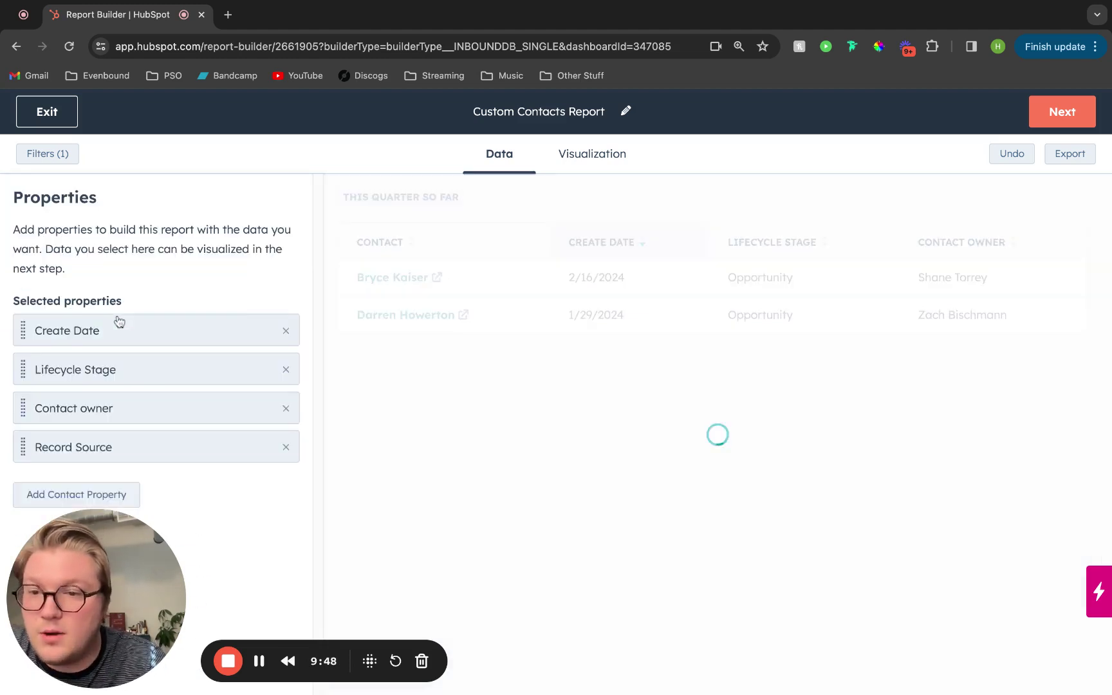
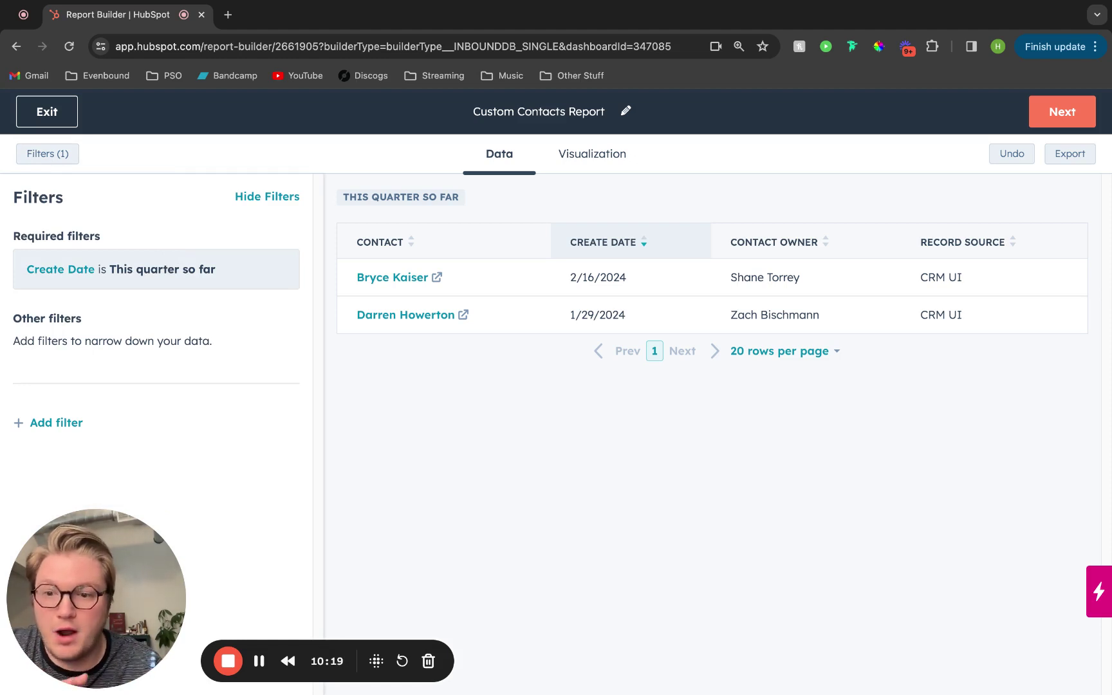
- Open the required Create Date filter and look through the date properties available for filtering the contacts report
click(109, 269)
click(114, 303)
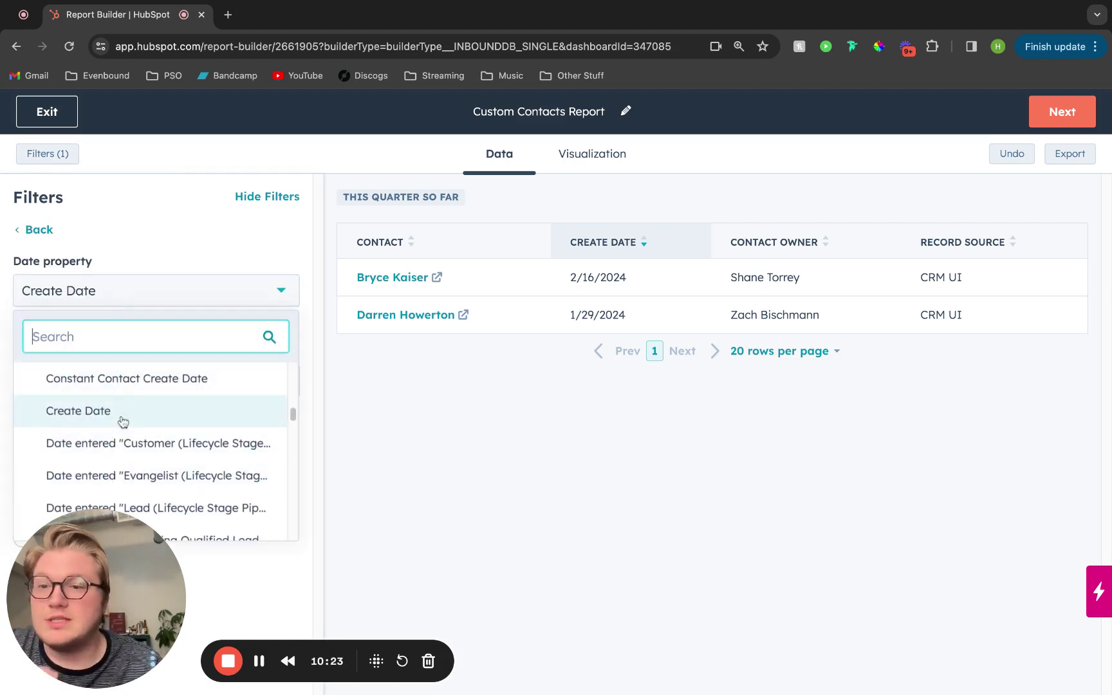
scroll(123, 422, down, 10)
scroll(124, 451, up, 6)
scroll(125, 464, down, 2)
scroll(166, 385, down, 1)
scroll(212, 380, up, 2)
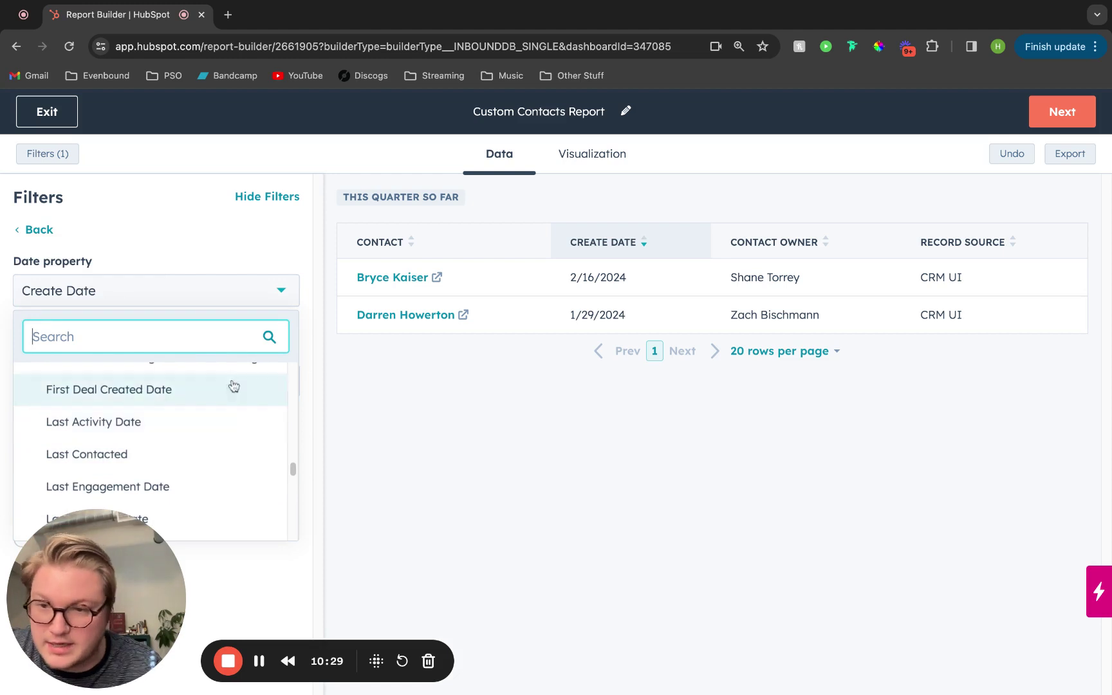
click(281, 287)
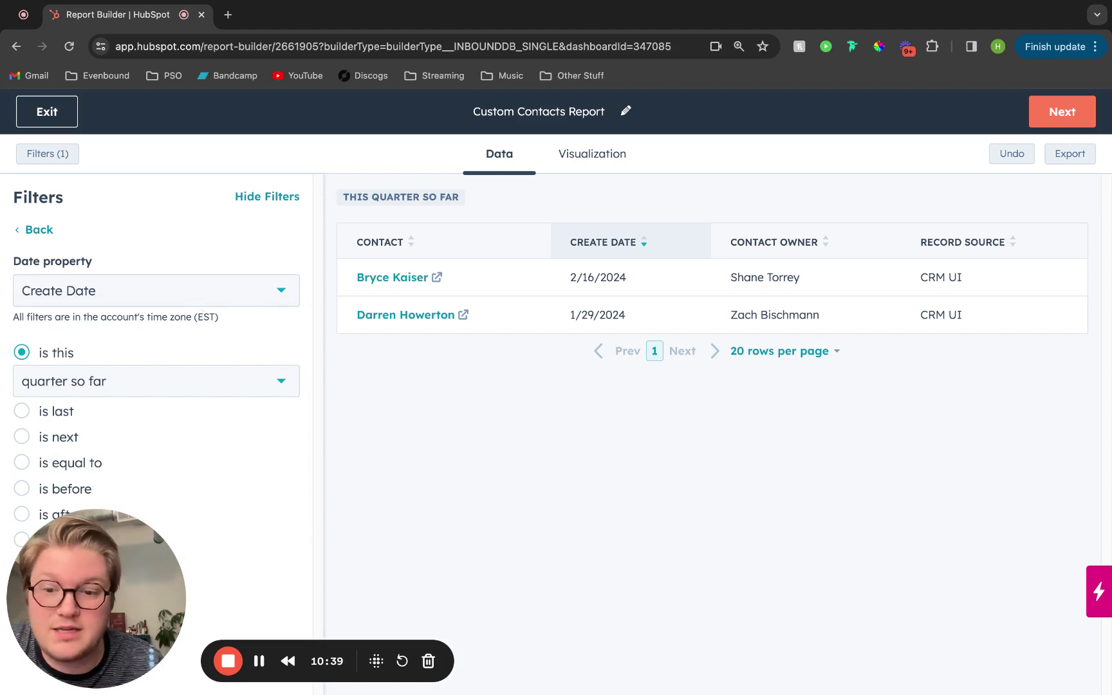
click(155, 290)
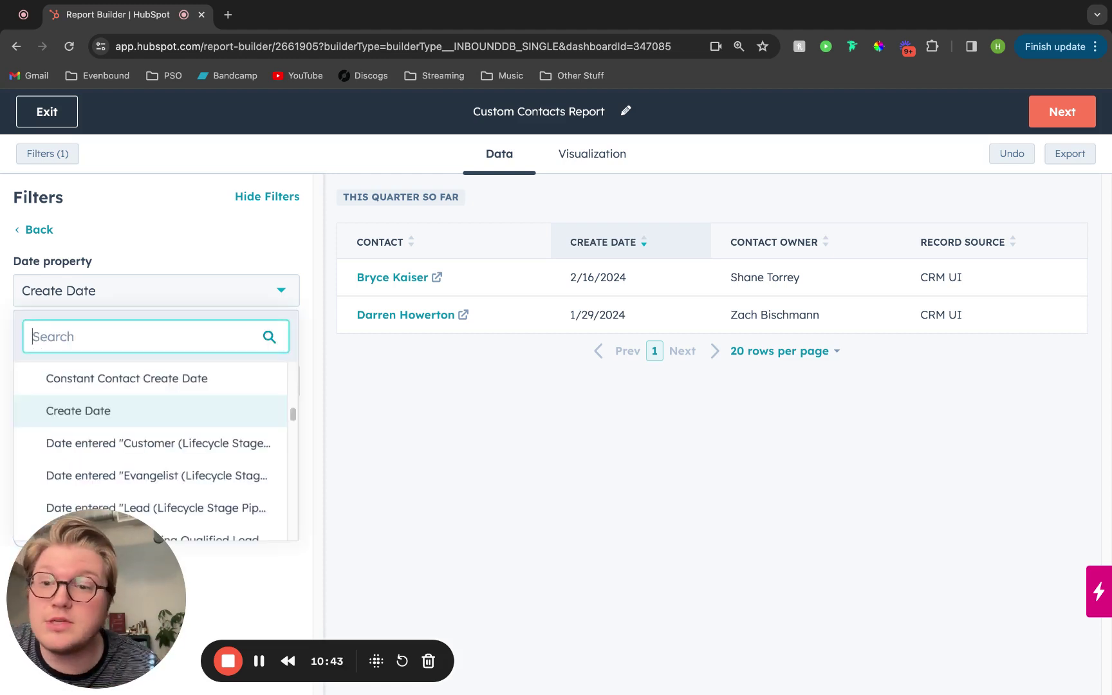
click(307, 288)
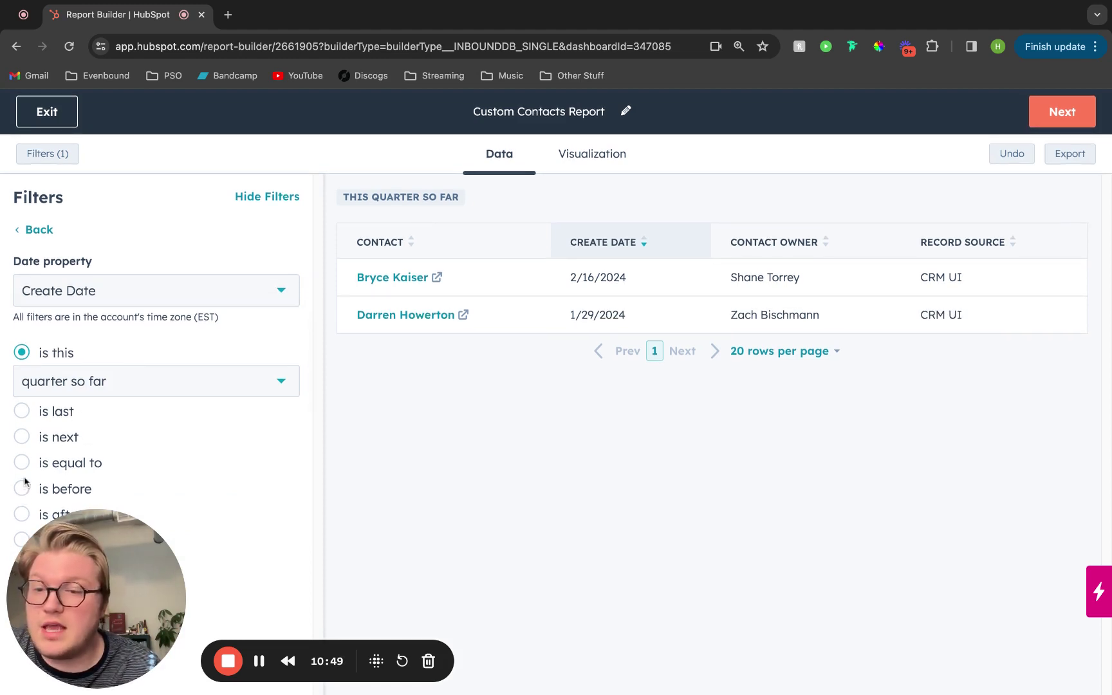
- Set the required Create Date filter to the last 365 days and apply it
click(24, 414)
click(87, 410)
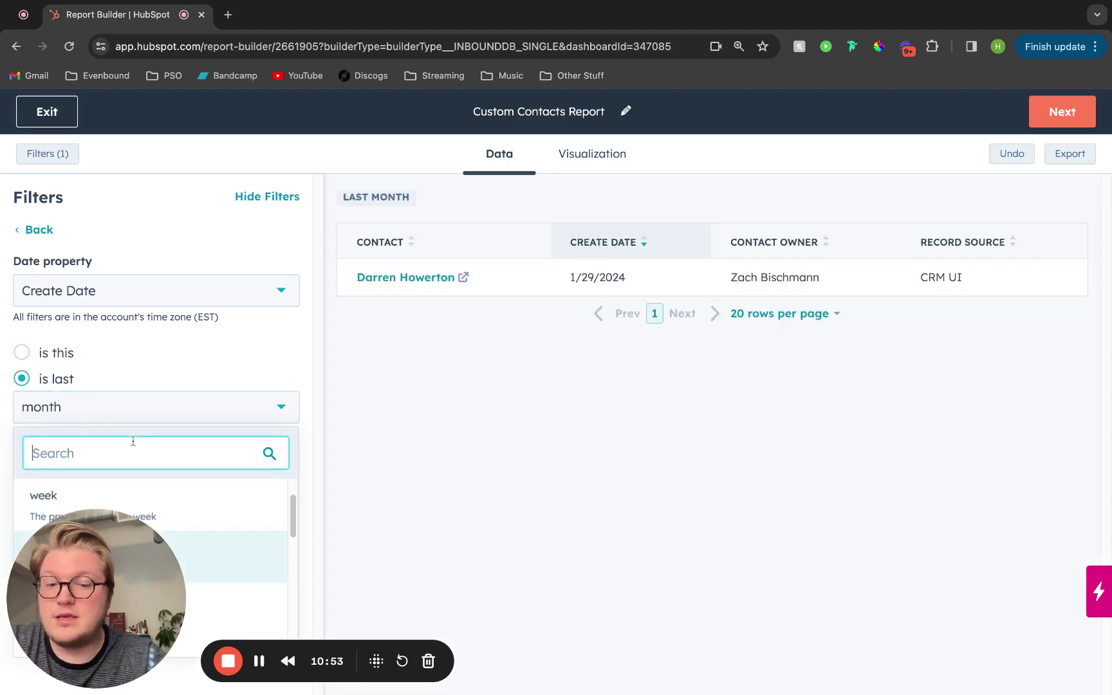
text(365)
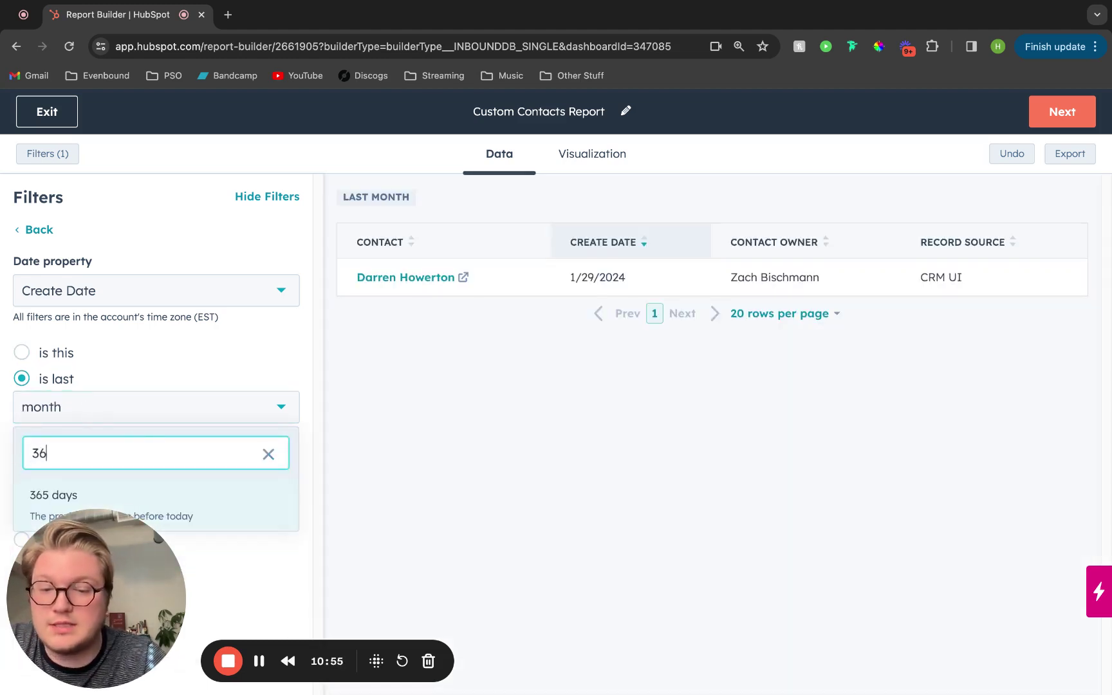
click(216, 496)
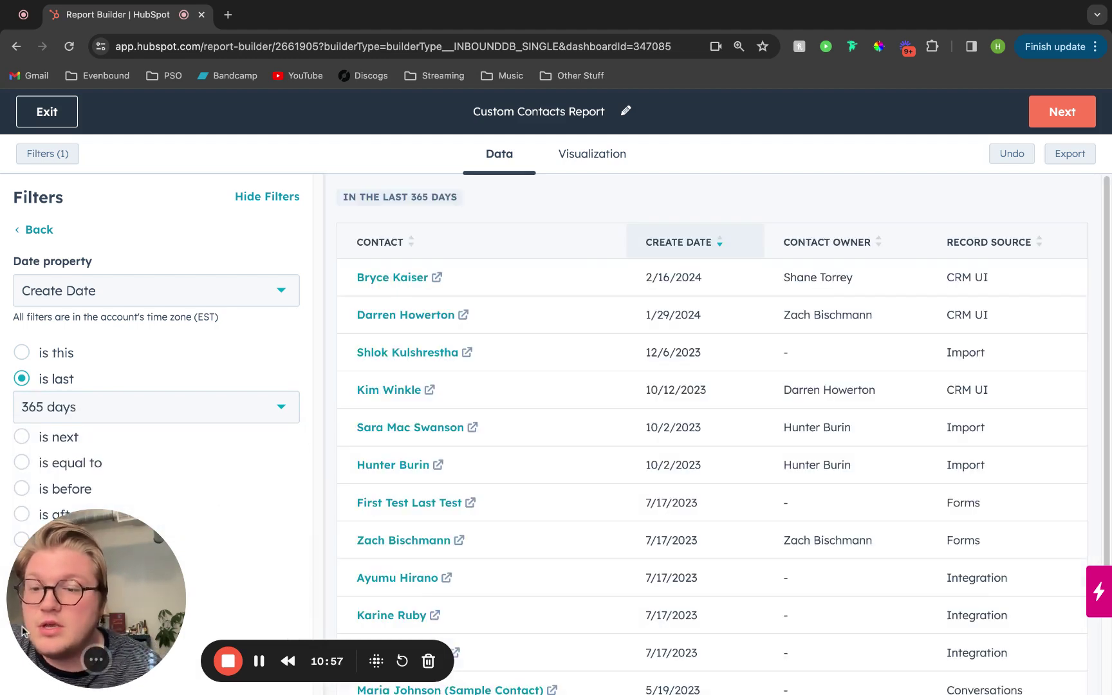
drag(19, 657, 22, 693)
click(36, 603)
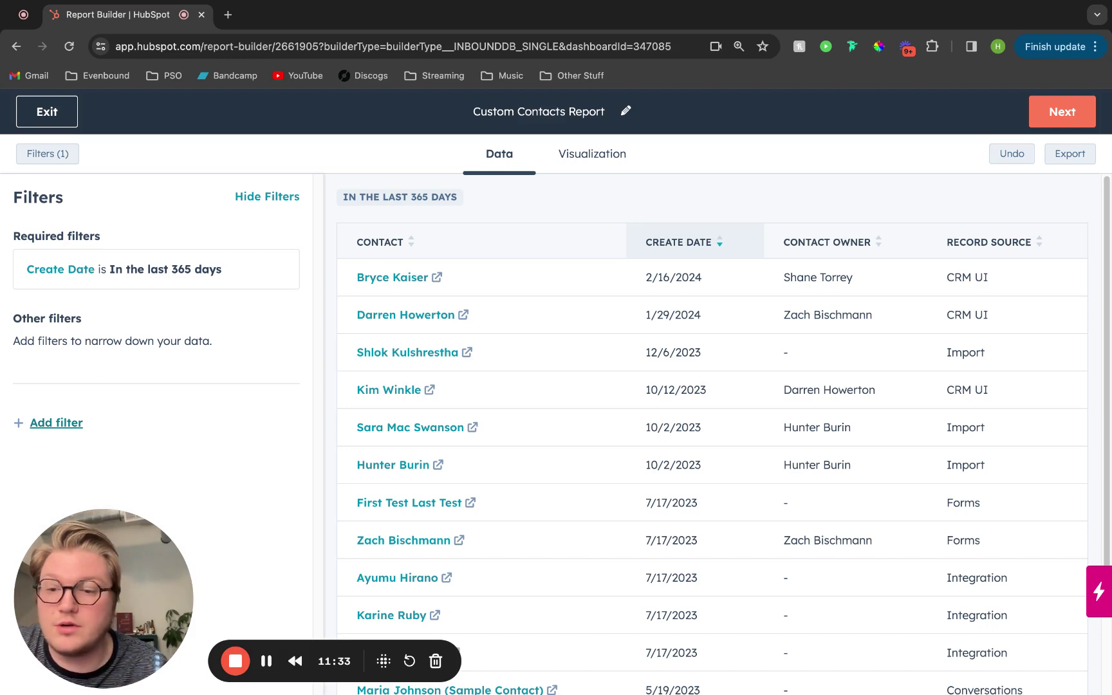
- Add a filter requiring that Contact owner is known, and return to the report's properties
click(57, 423)
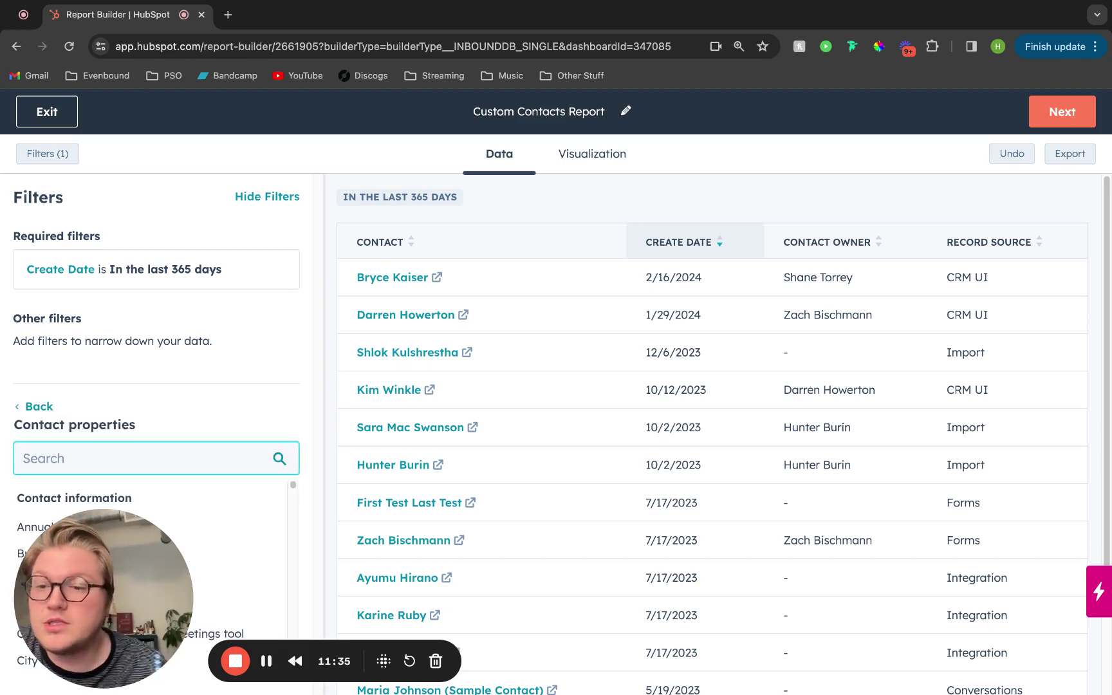
text(ower)
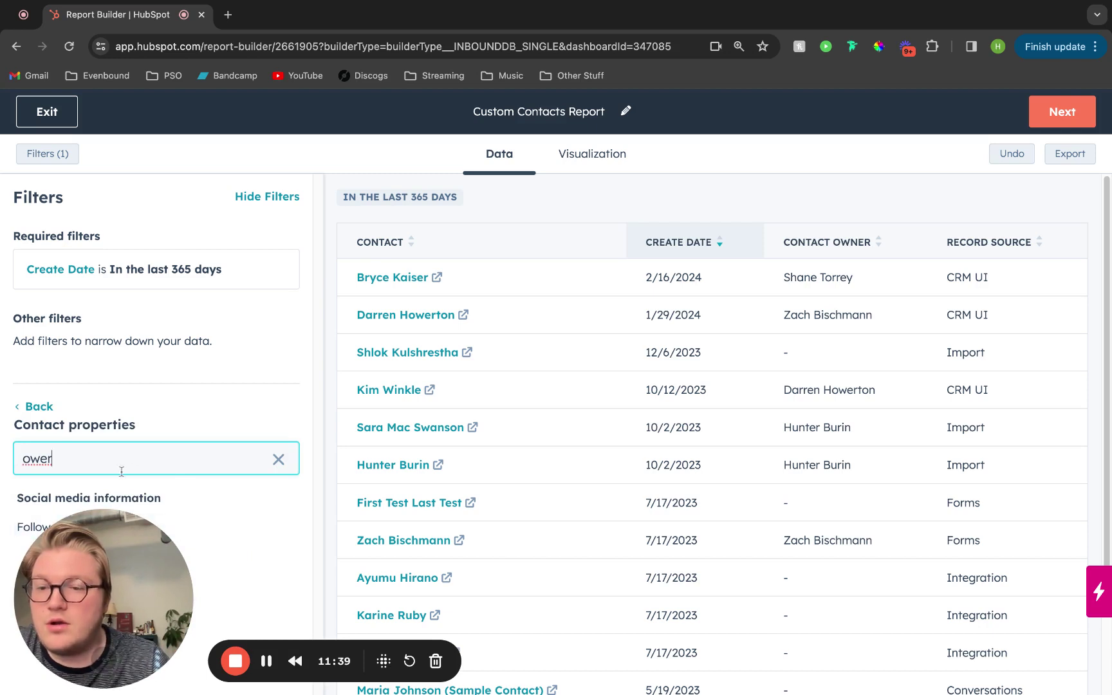
key(BackSpace)
key(BackSpace)
text(ner)
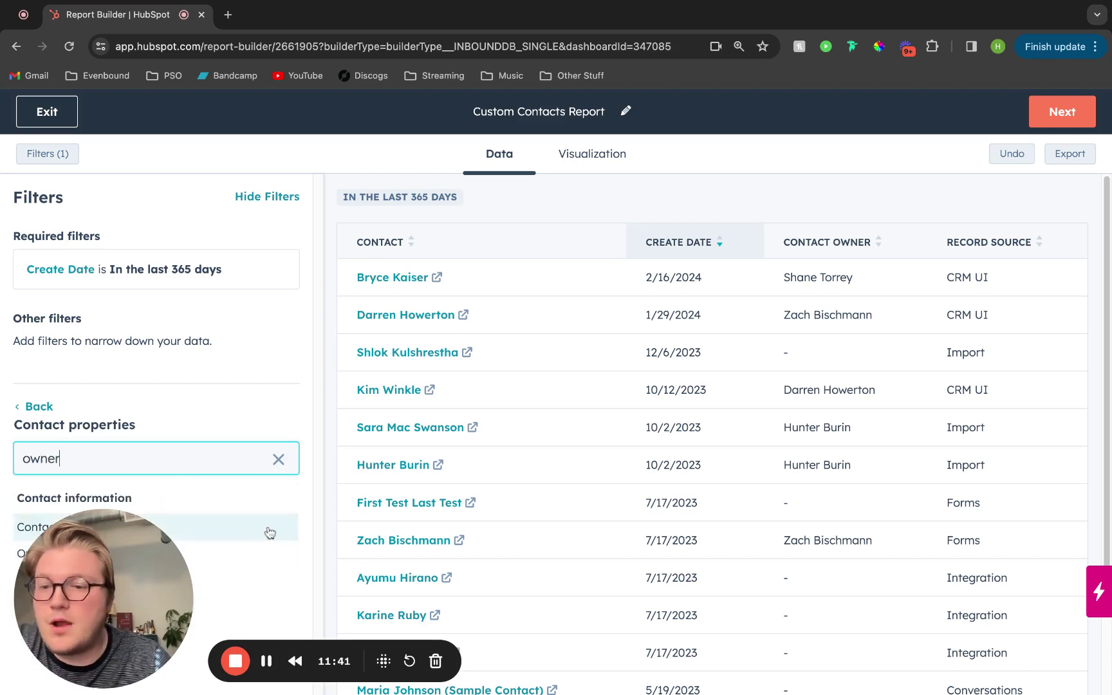
click(261, 538)
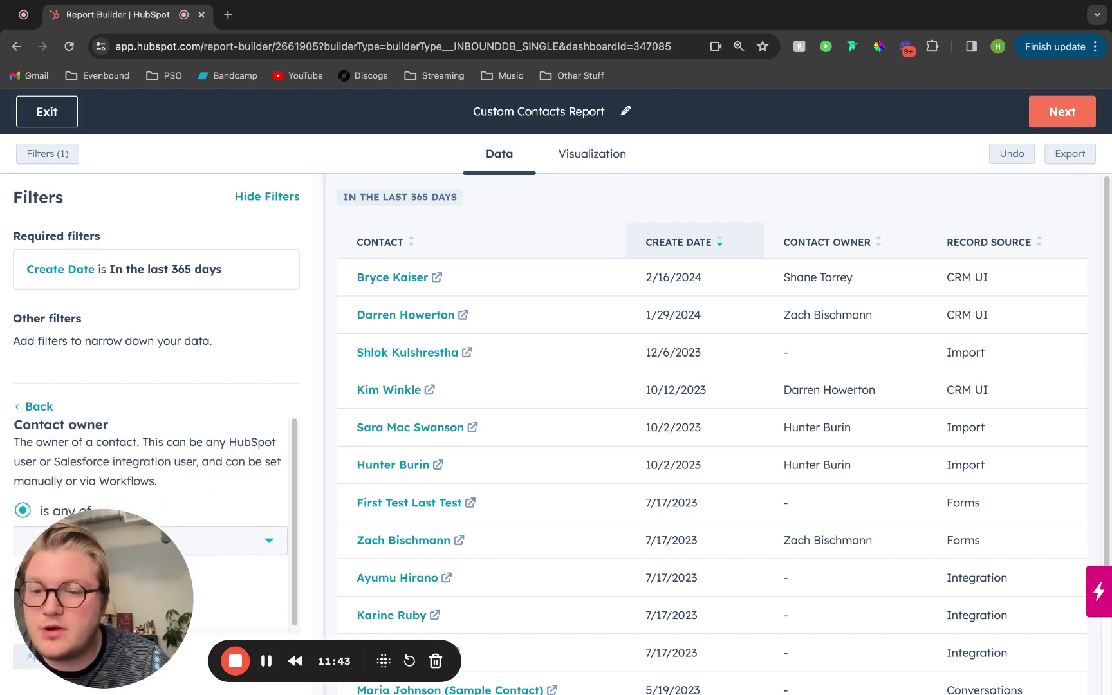
drag(27, 642, 24, 414)
click(23, 597)
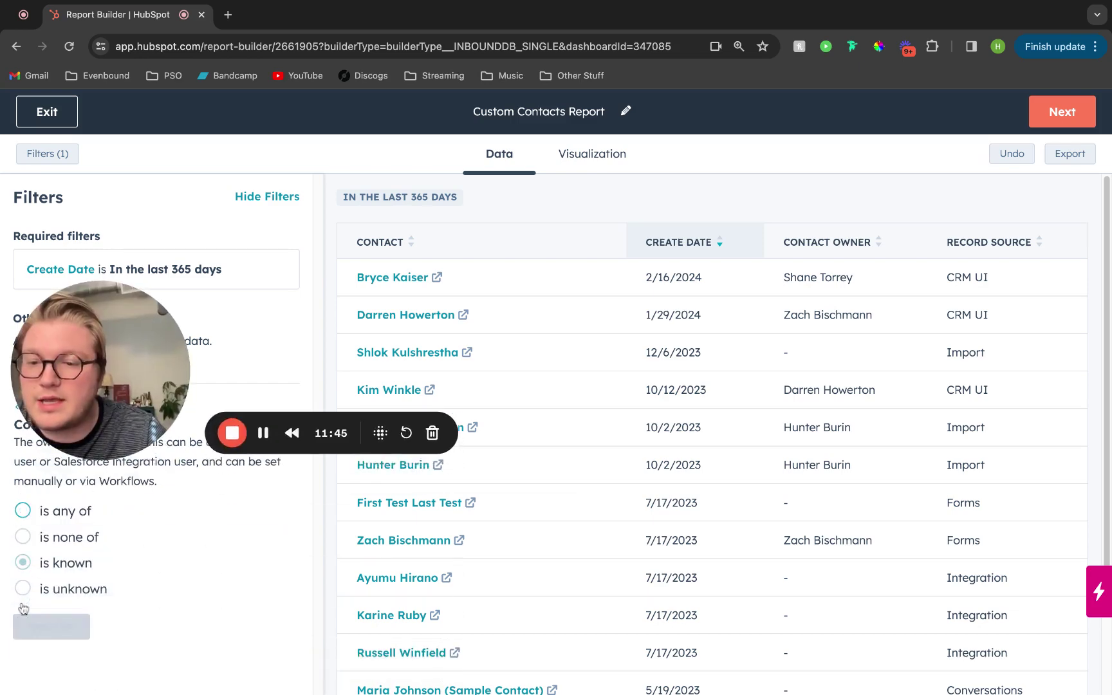
click(41, 626)
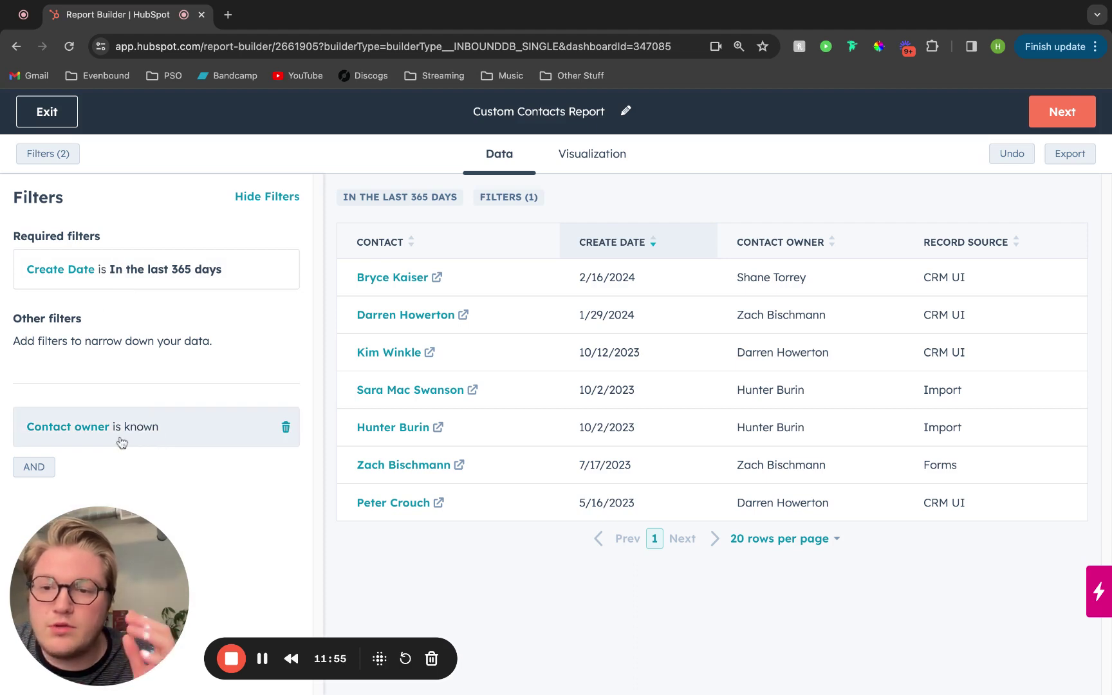
click(277, 196)
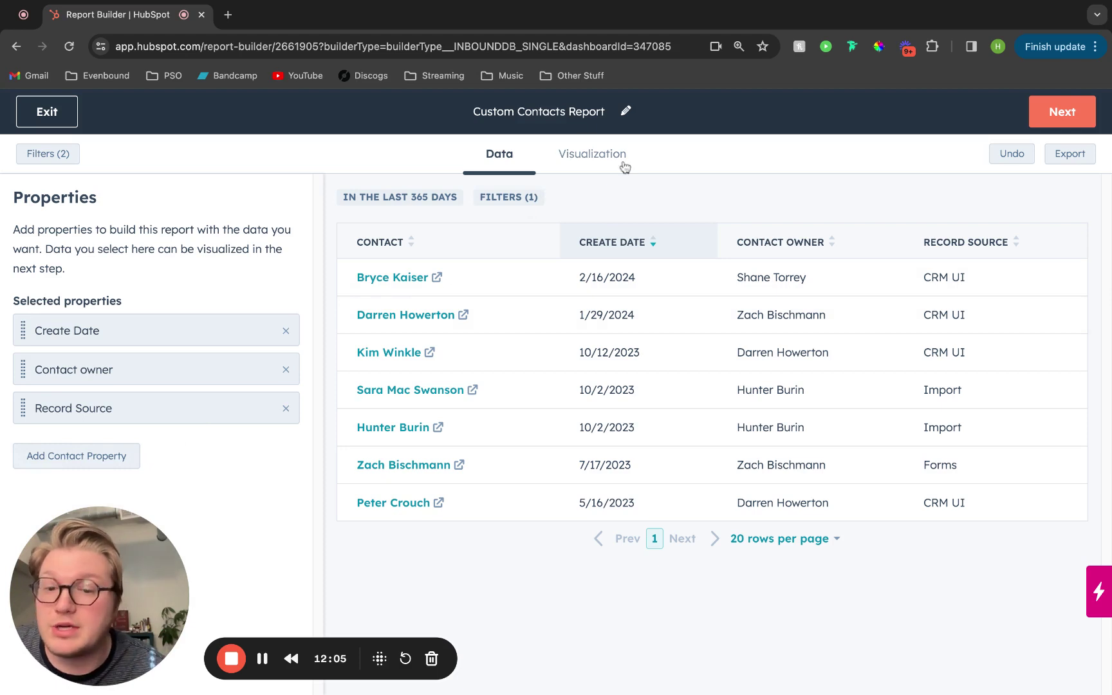
- Configure the bar chart visualization to display Contact owner broken down by Record Source, measured by Count of Contacts
click(598, 171)
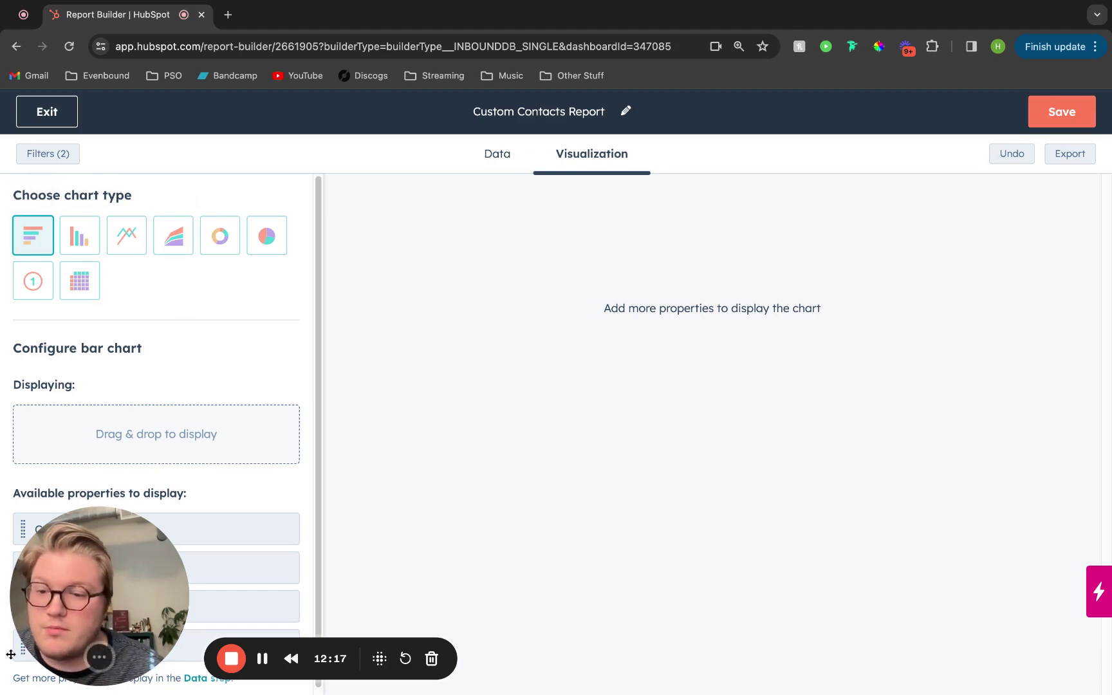
drag(10, 653, 4, 328)
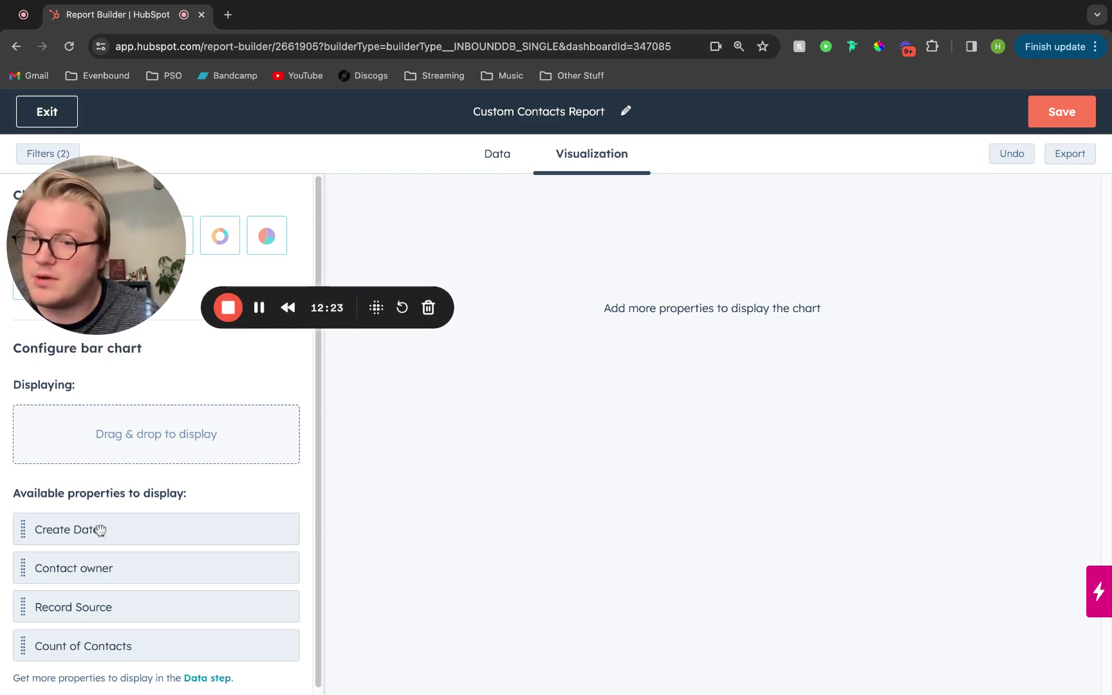
drag(116, 644, 113, 423)
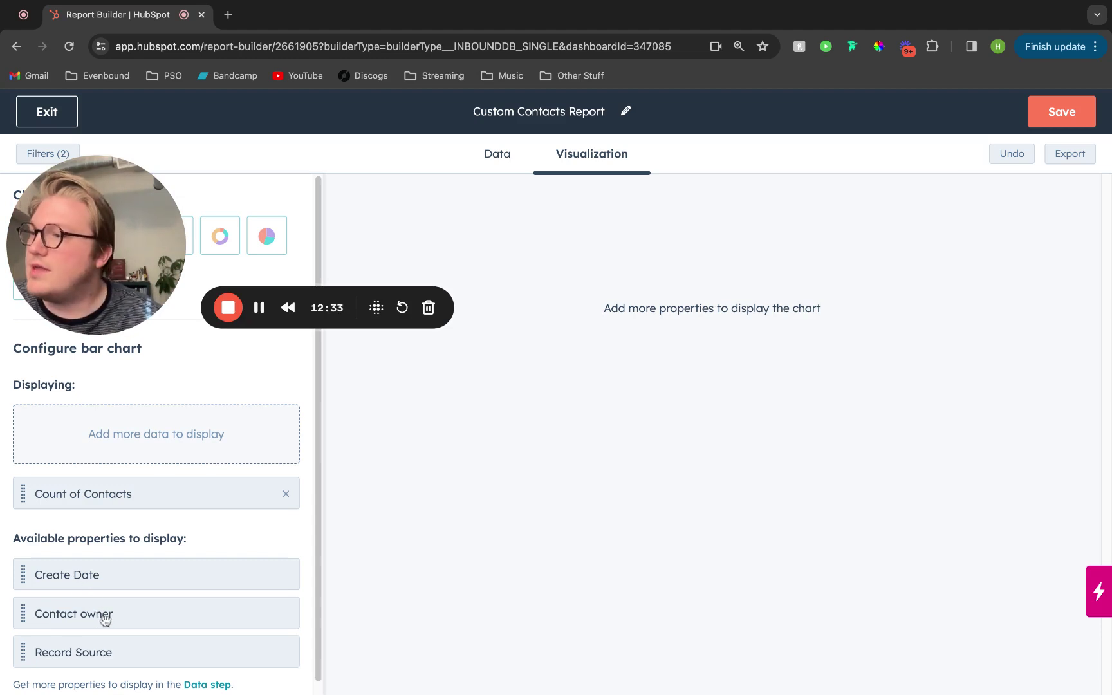
drag(104, 619, 105, 428)
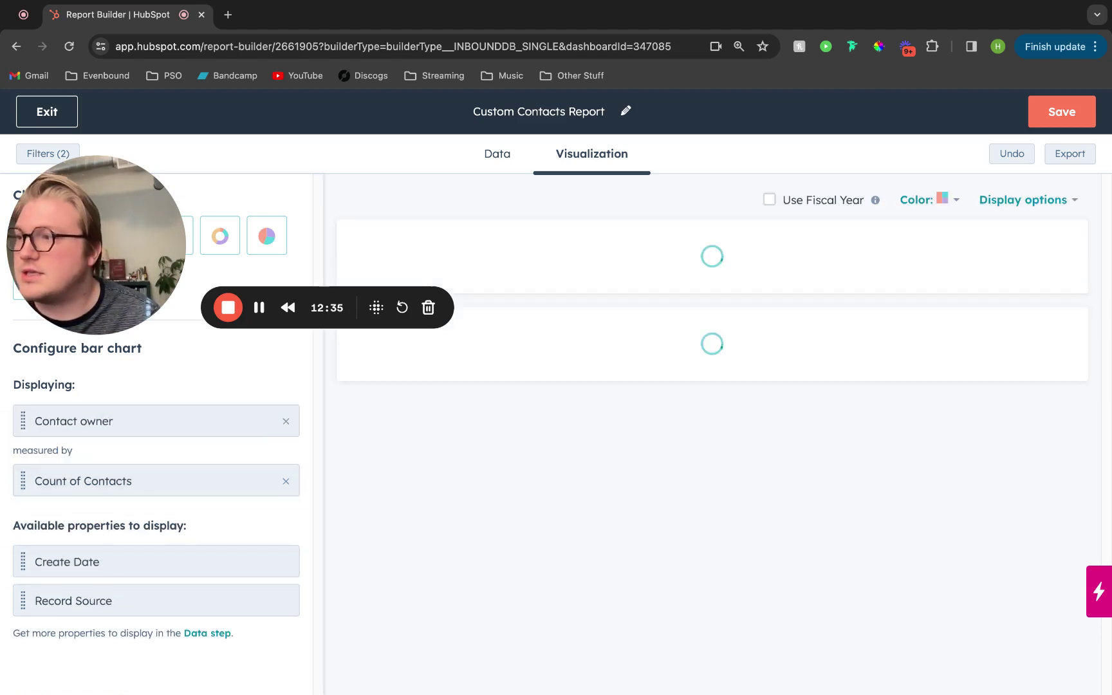
drag(101, 608, 96, 461)
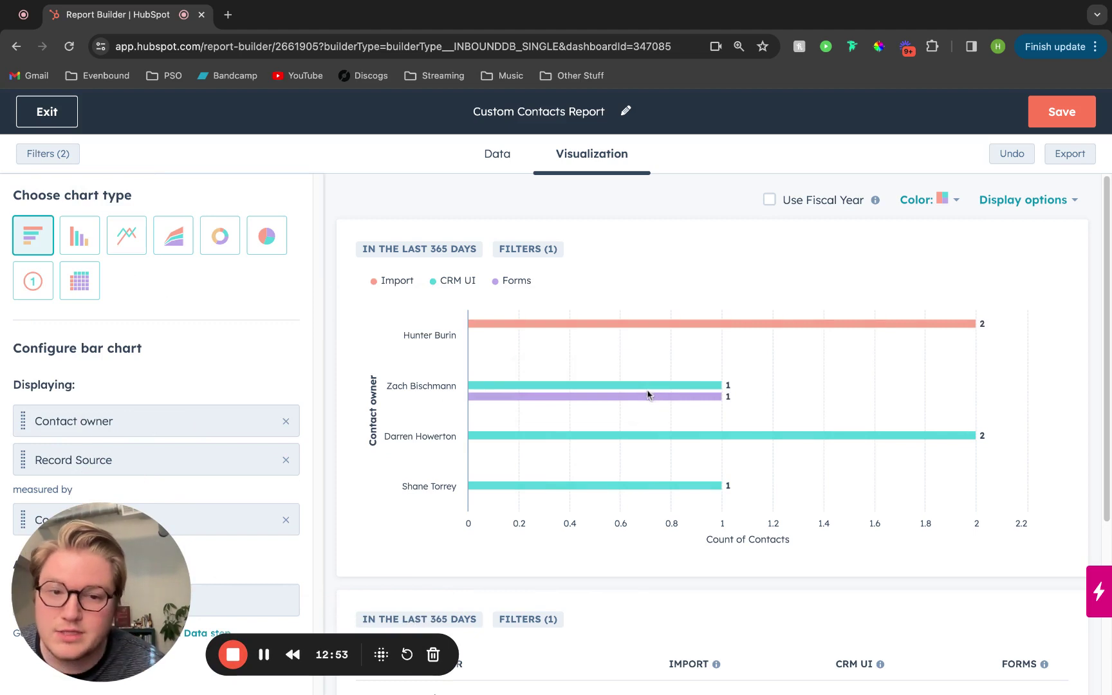
- Display the bar chart's record source values as stacked bars for each contact owner
mouse_move(619, 387)
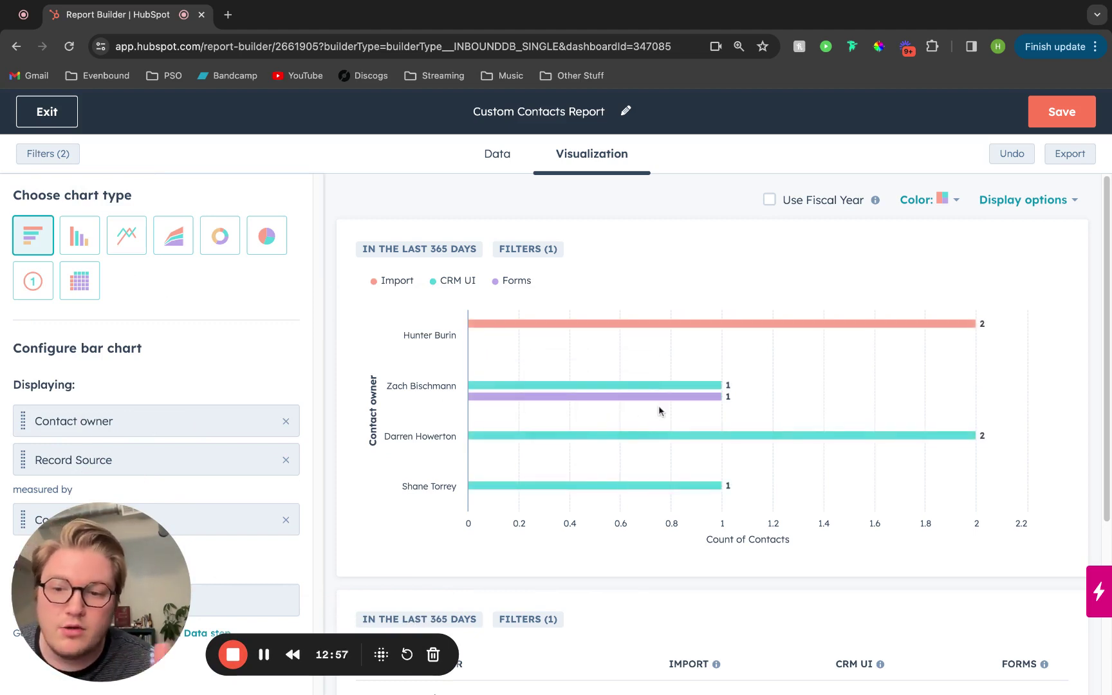
mouse_move(568, 397)
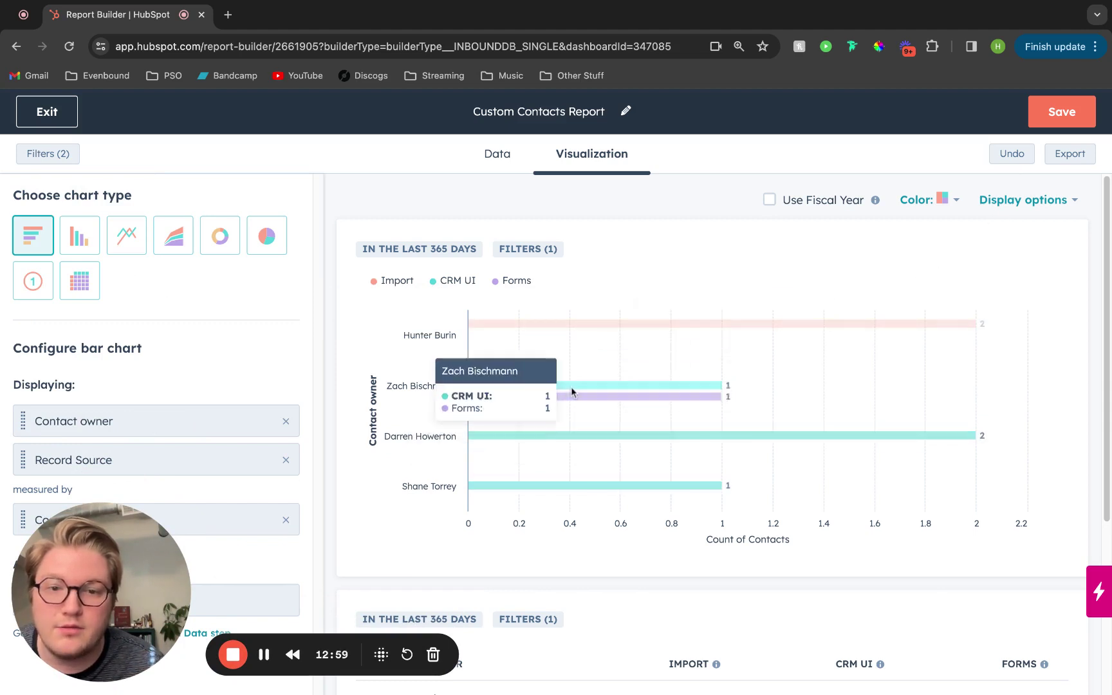
click(1032, 201)
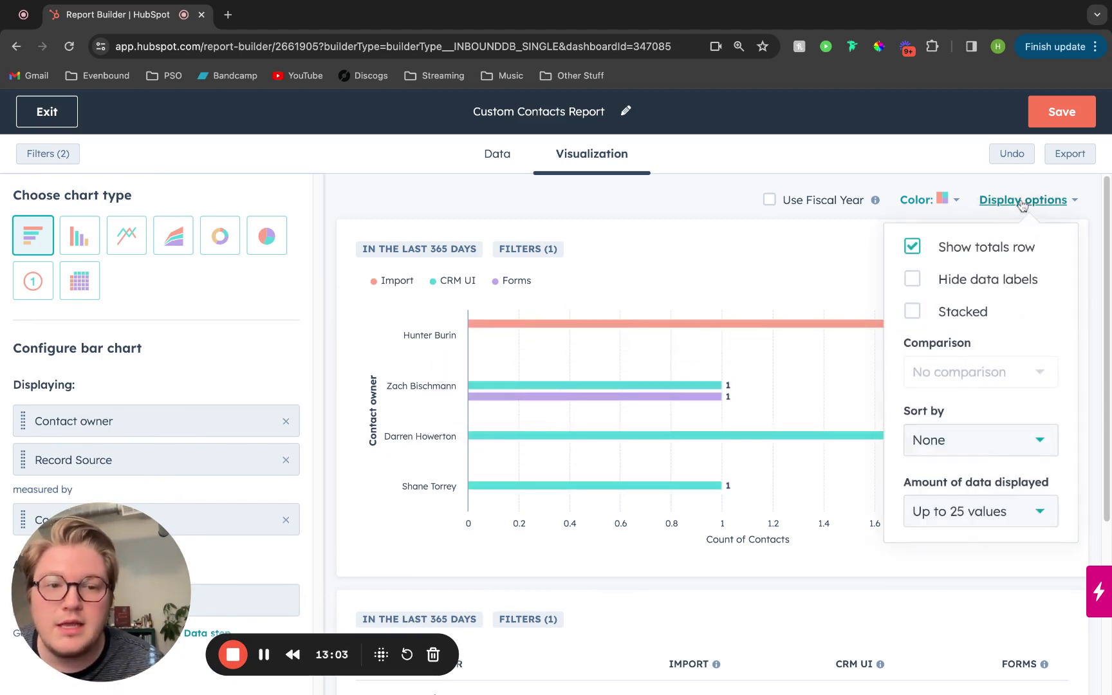
click(912, 312)
click(798, 240)
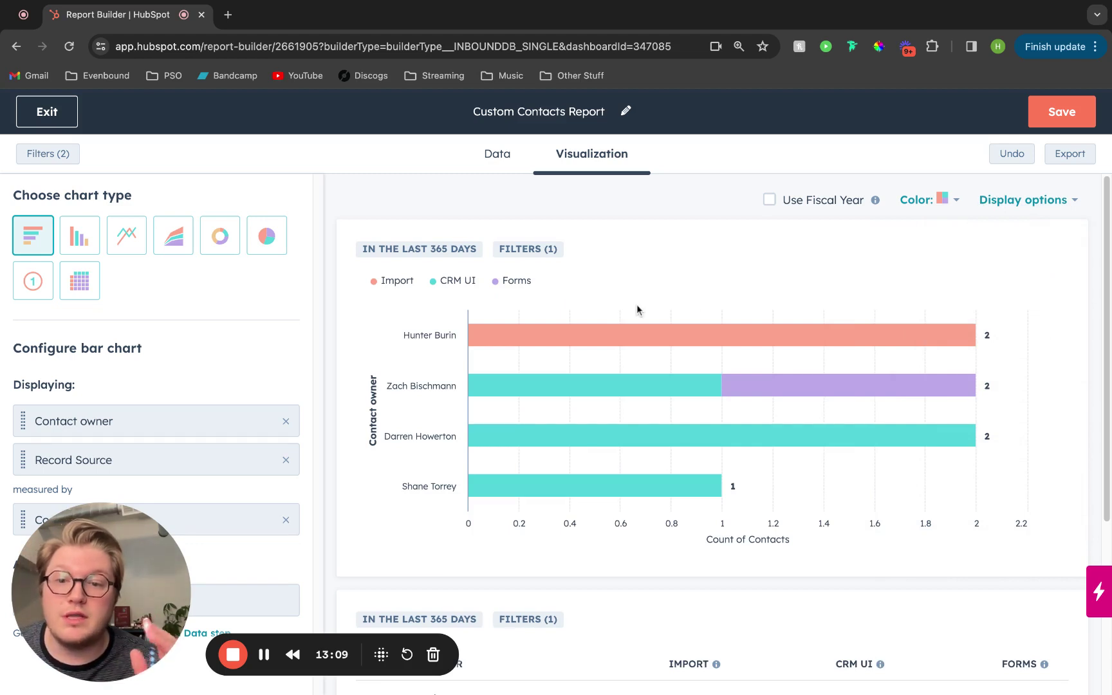
- Examine the record source breakdown of each contact owner's stacked bar and check the chart's display options
mouse_move(698, 341)
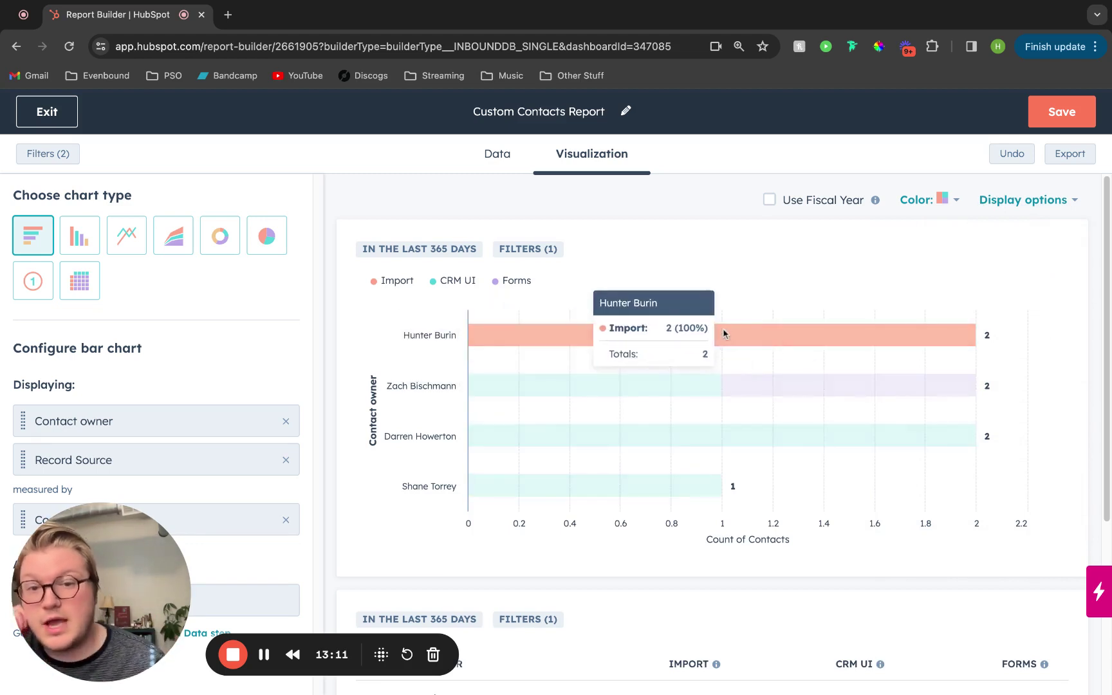
mouse_move(620, 495)
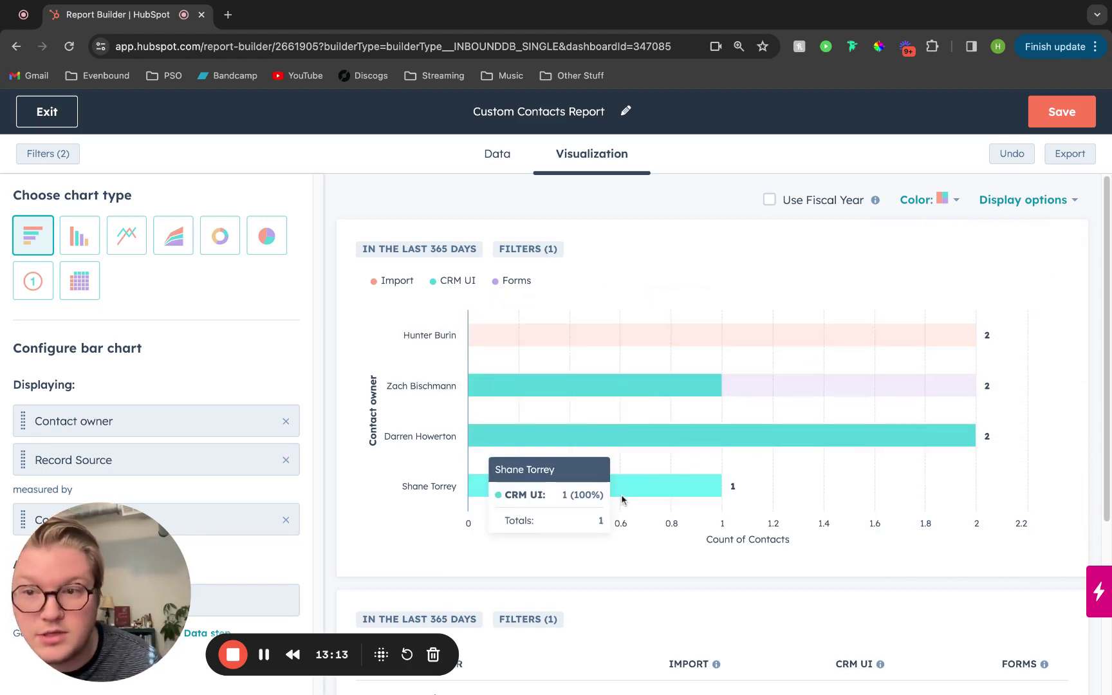
mouse_move(798, 384)
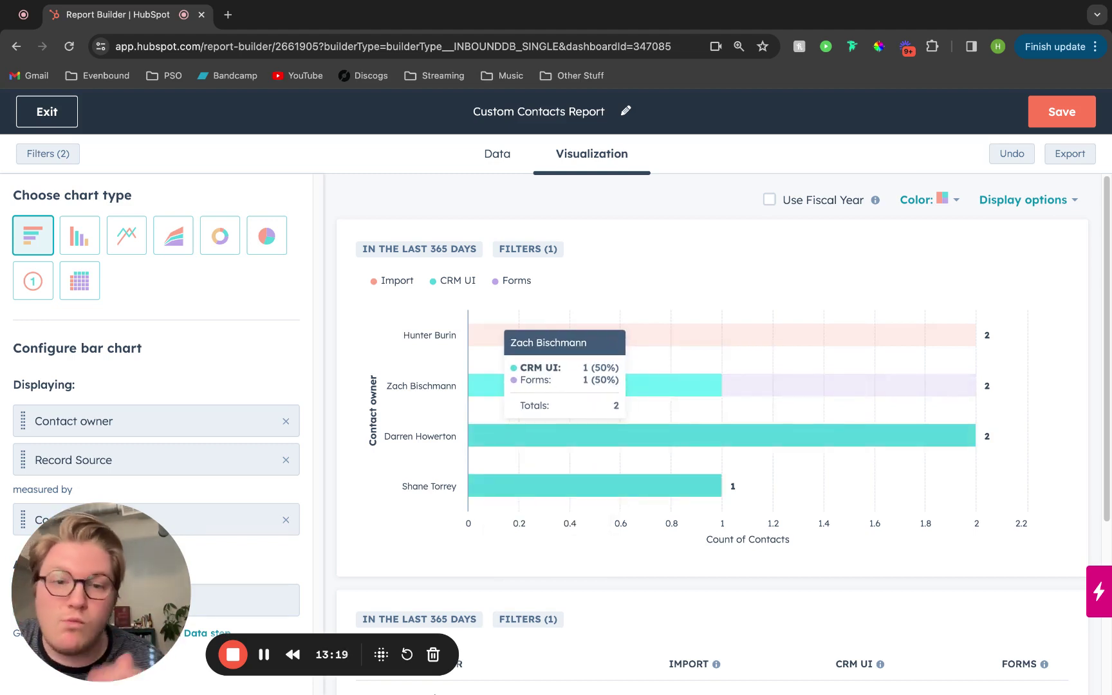
mouse_move(572, 341)
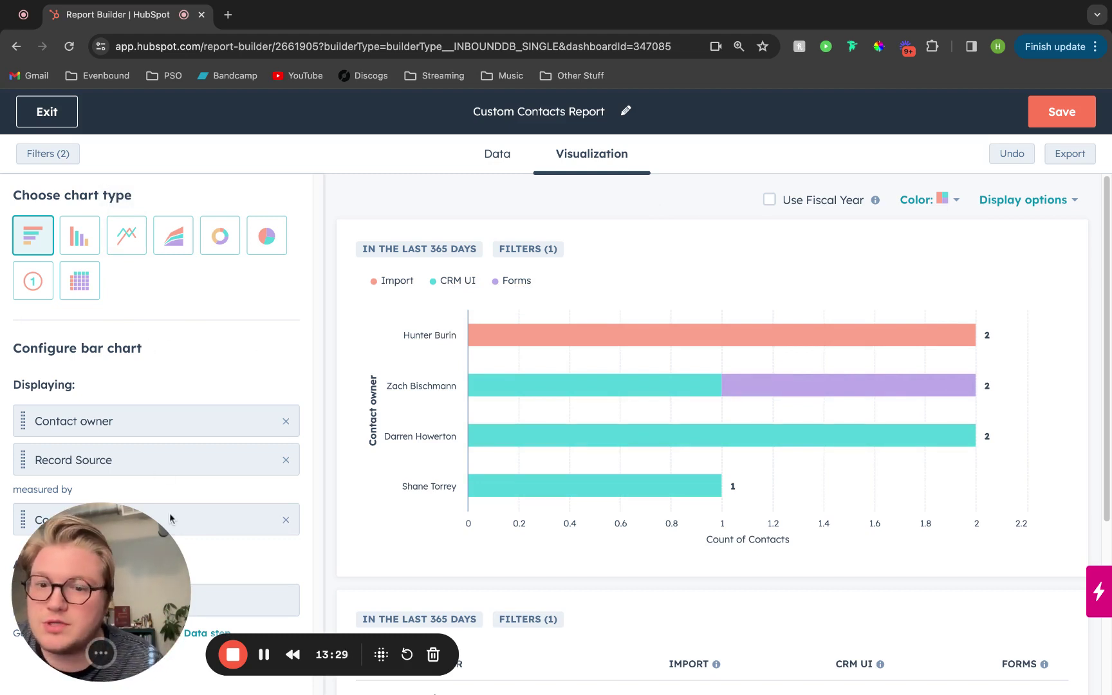
click(1027, 201)
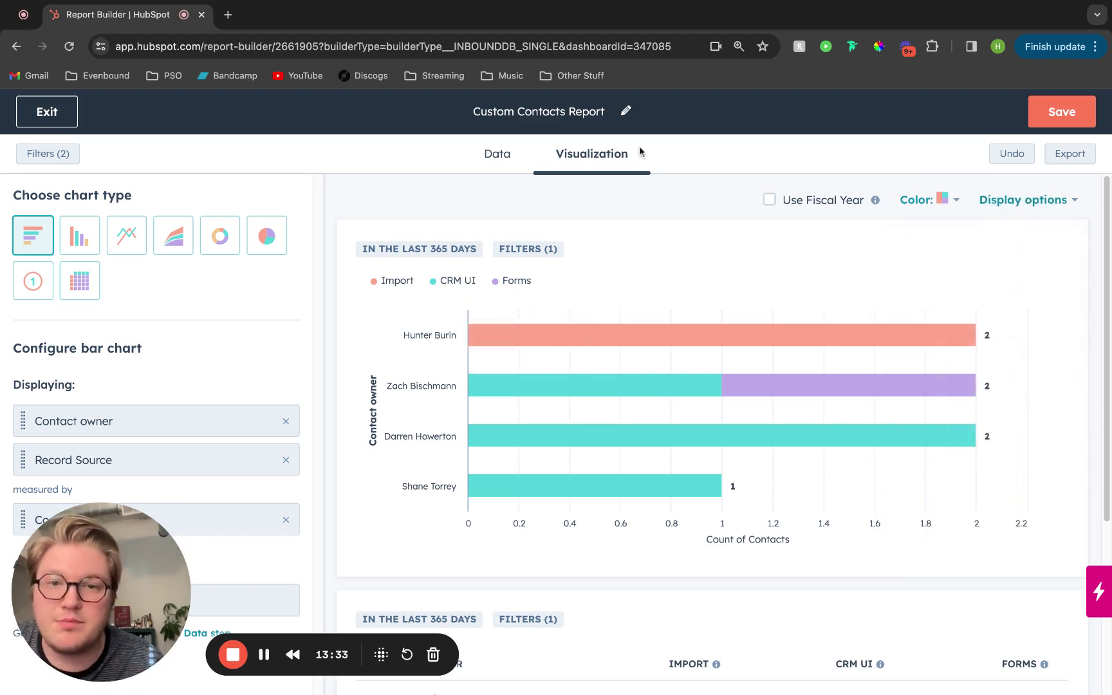
- Rename the report as Contacts by Owner by Record Source
click(625, 111)
triple_click(561, 110)
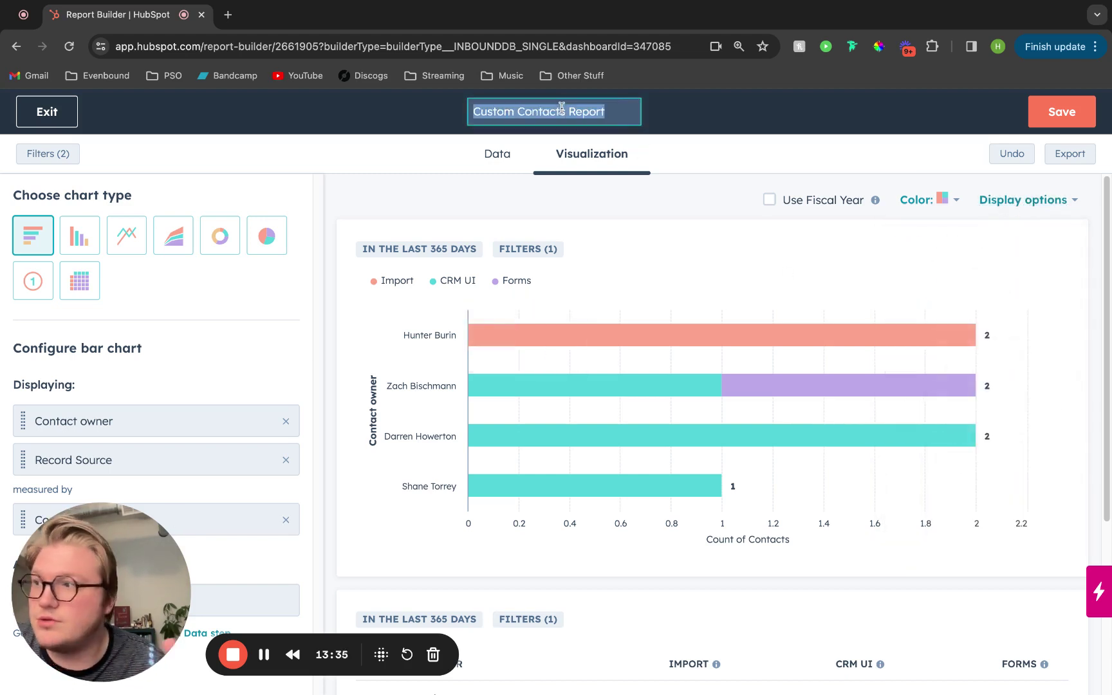
text(C)
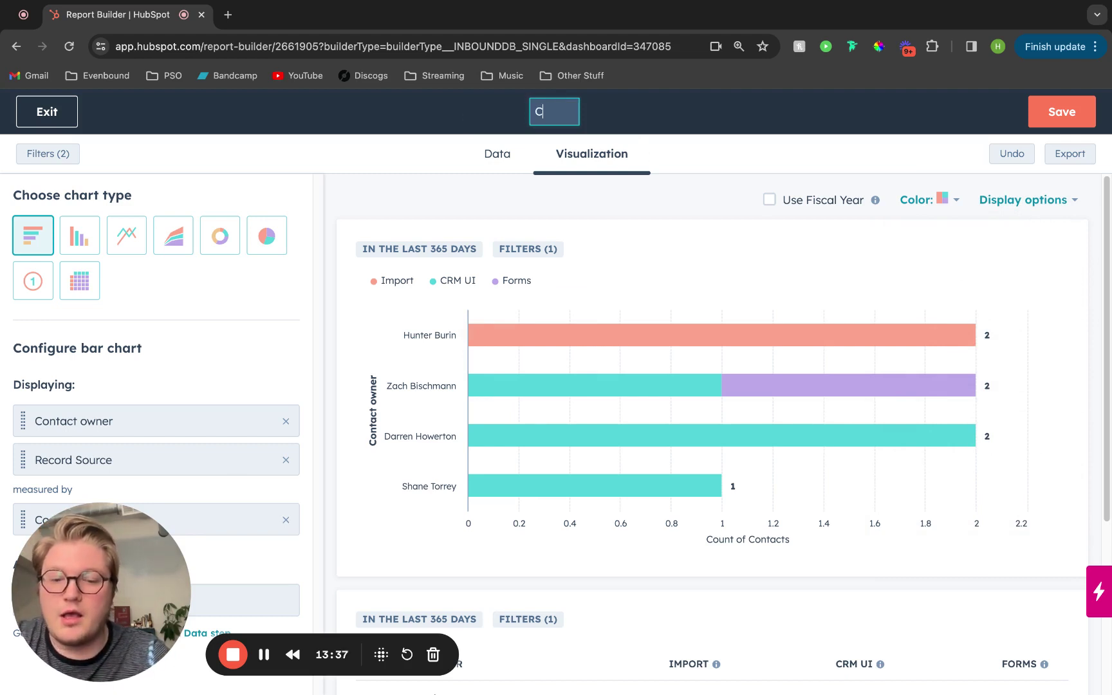
text(ontacts by )
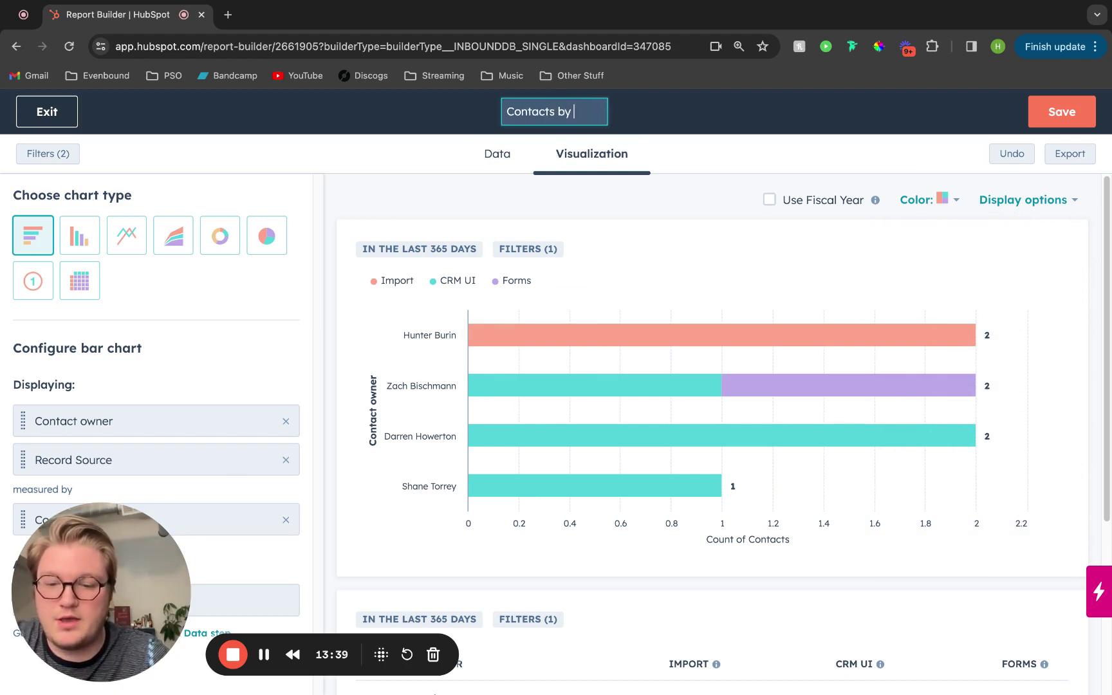
text(Owner by )
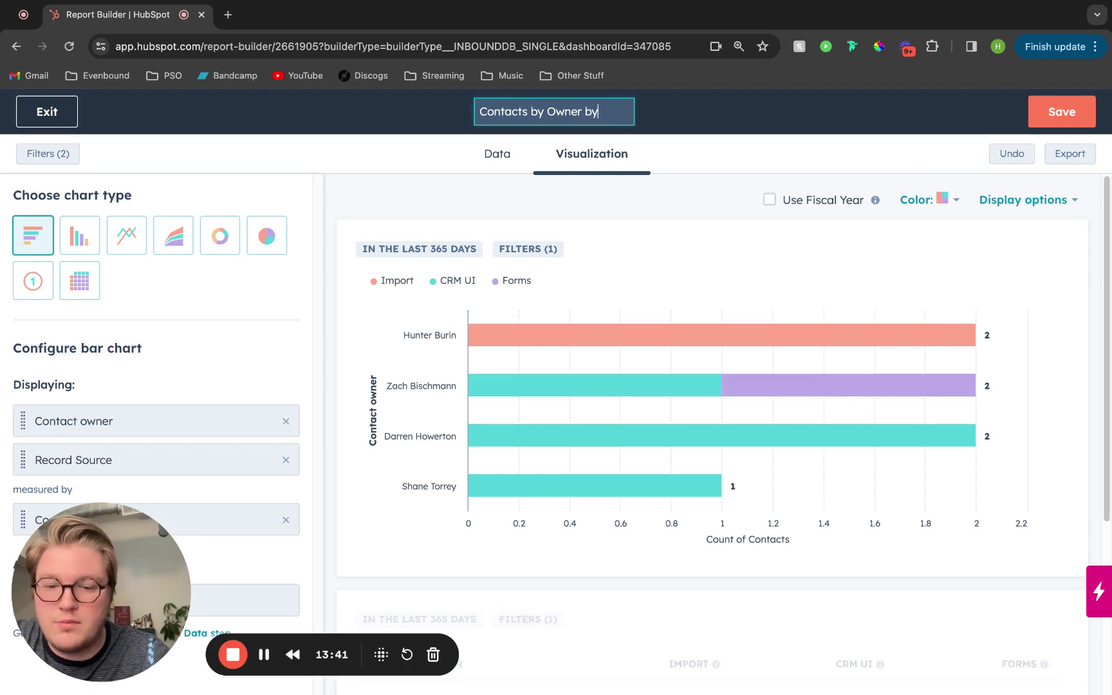
text(Record )
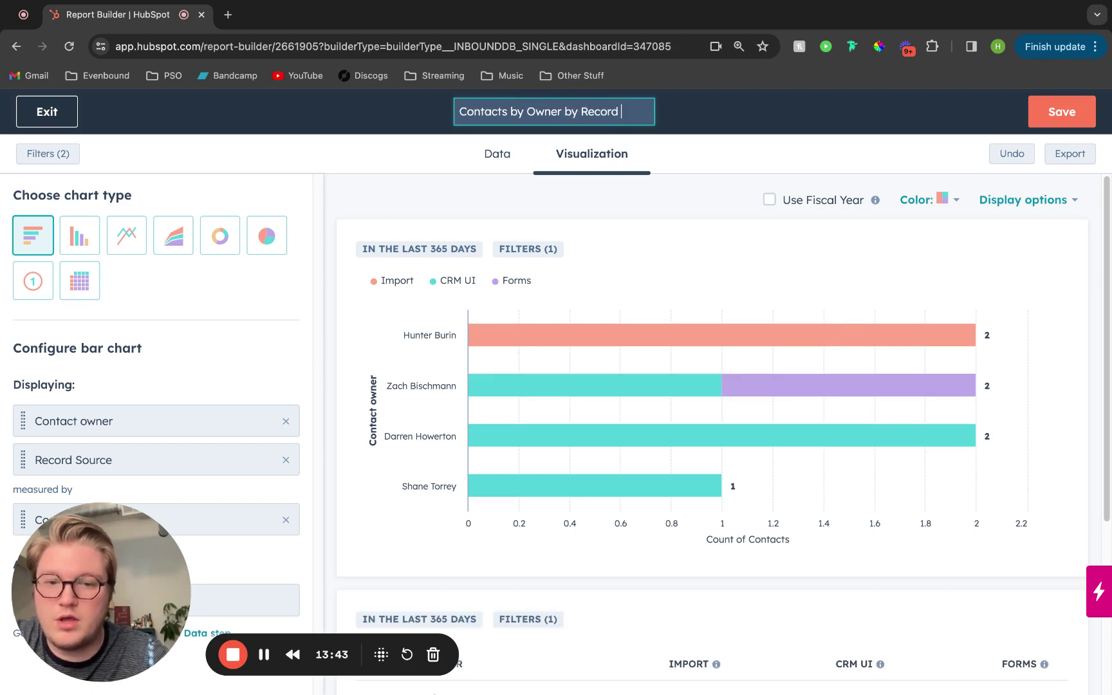
text(Source)
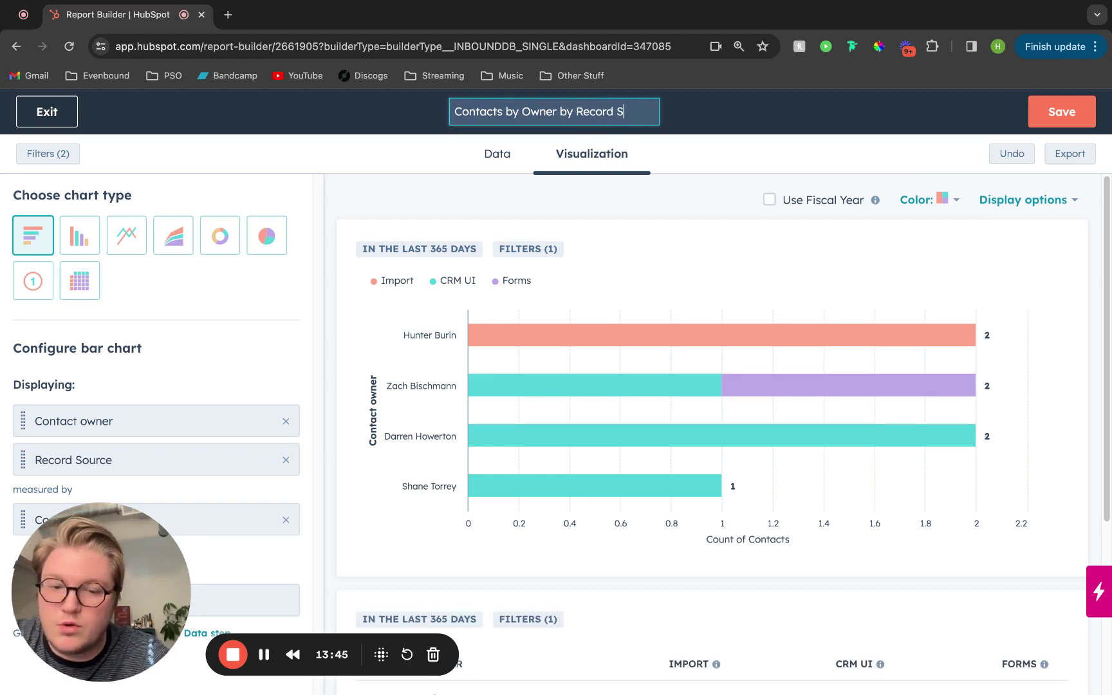
- Save the report without a description, add it to the existing Sales Manager Dashboard, and go to that dashboard
click(1045, 123)
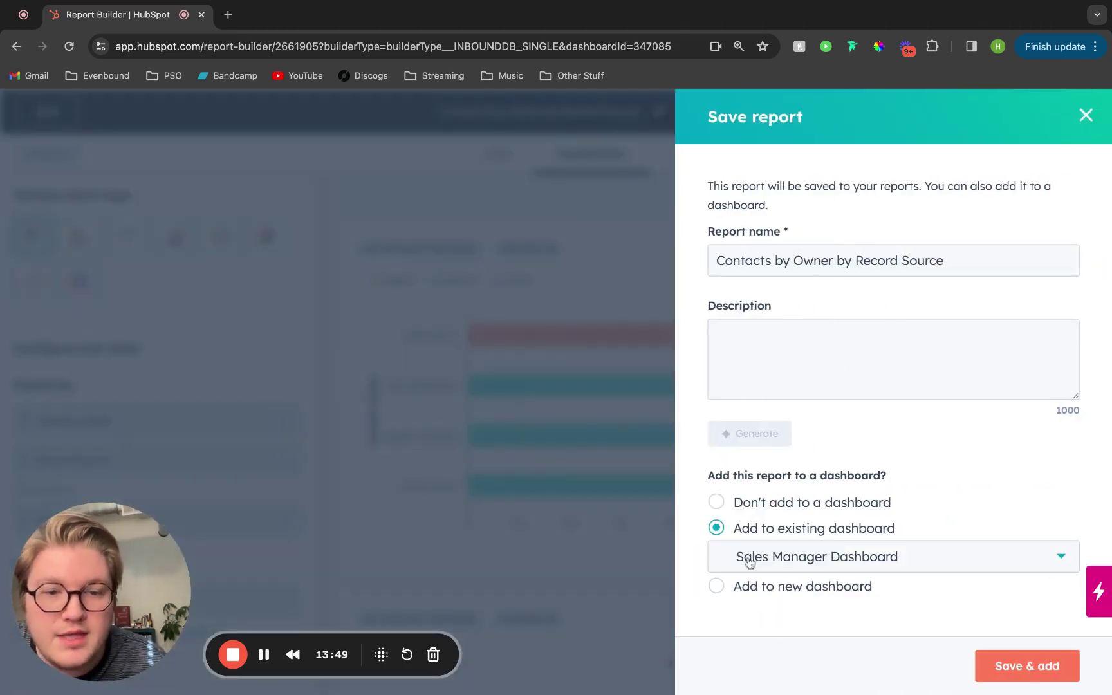
click(828, 367)
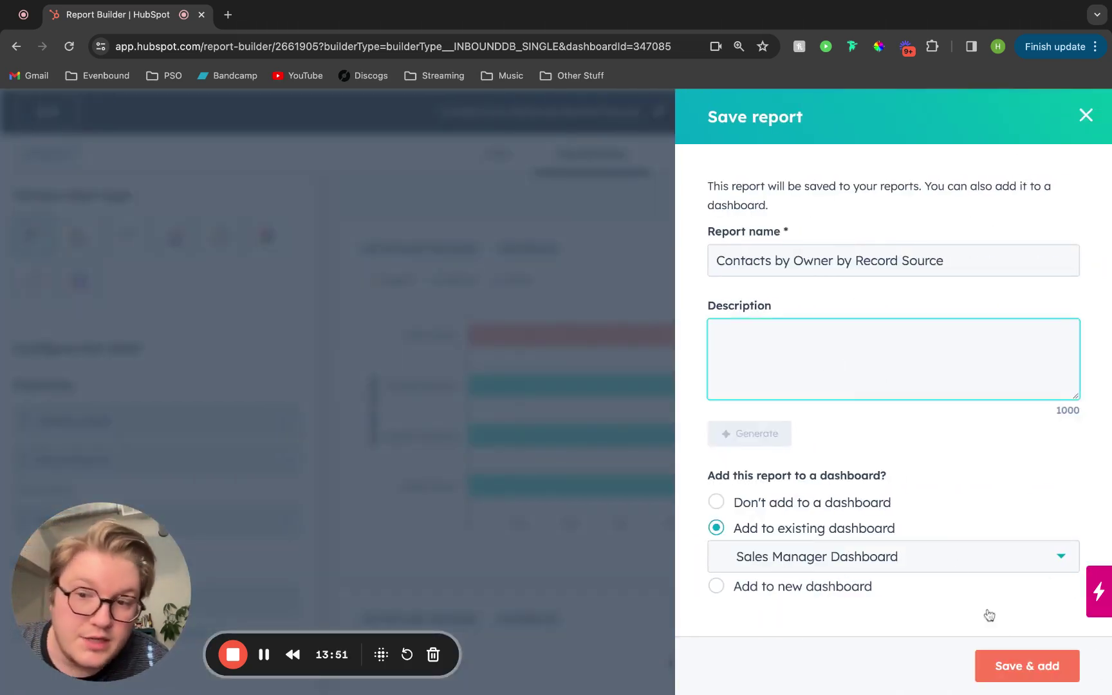
click(1019, 669)
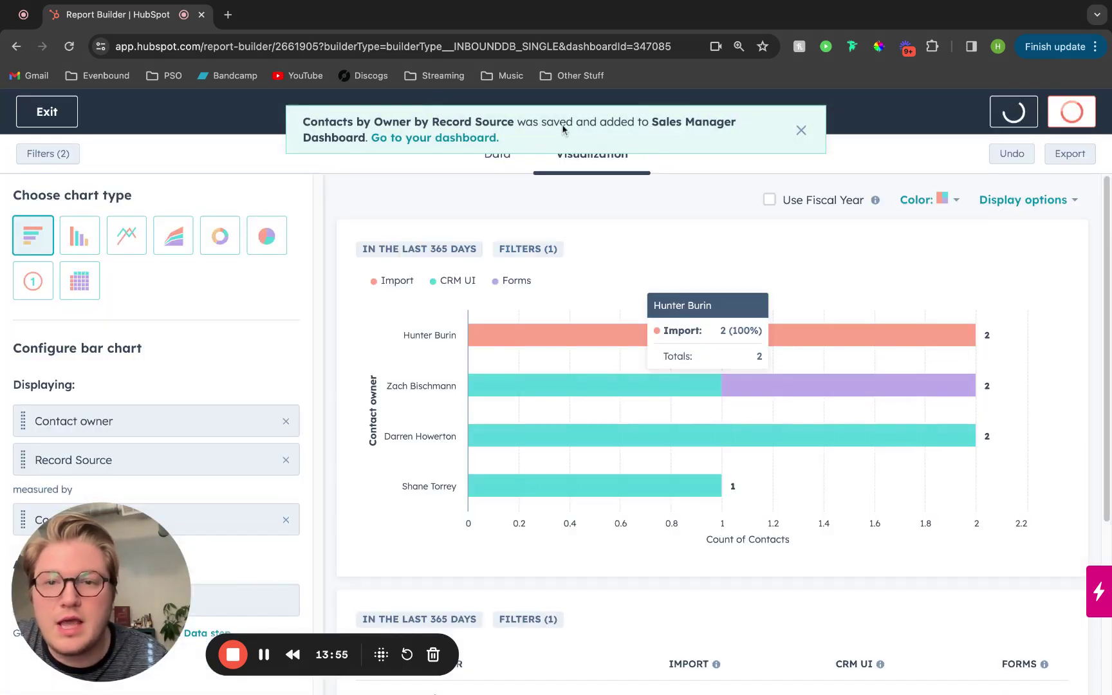
click(455, 138)
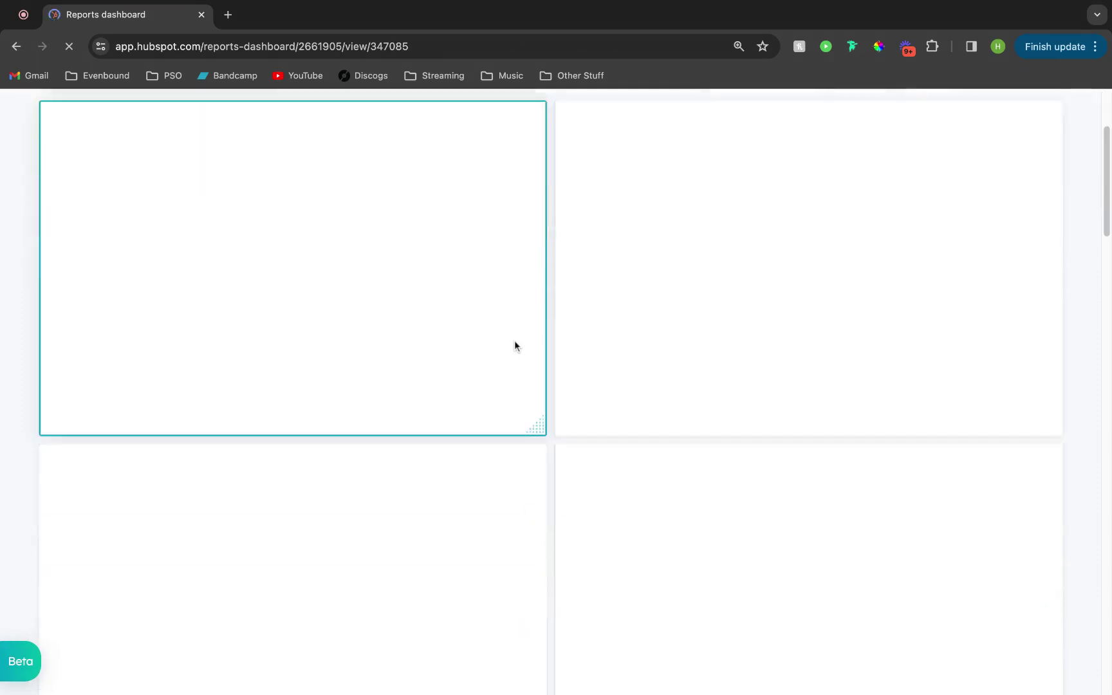
- Find the Contacts by Owner by Record Source report on the dashboard and examine it alongside the neighbouring closed revenue report
scroll(514, 345, down, 15)
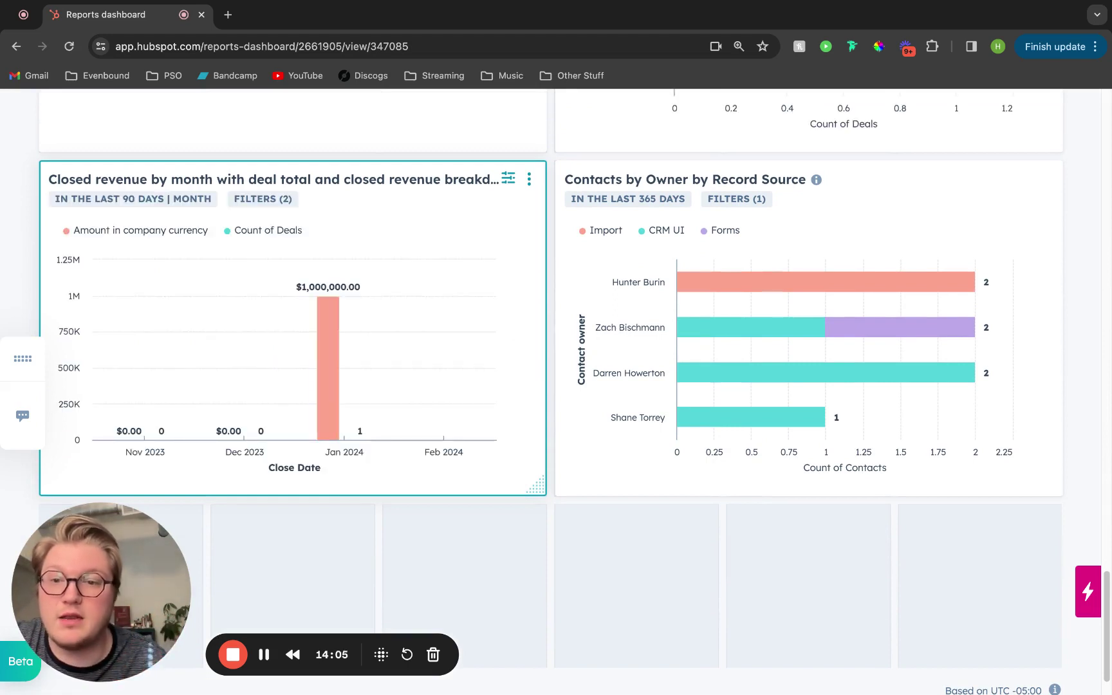
mouse_move(412, 356)
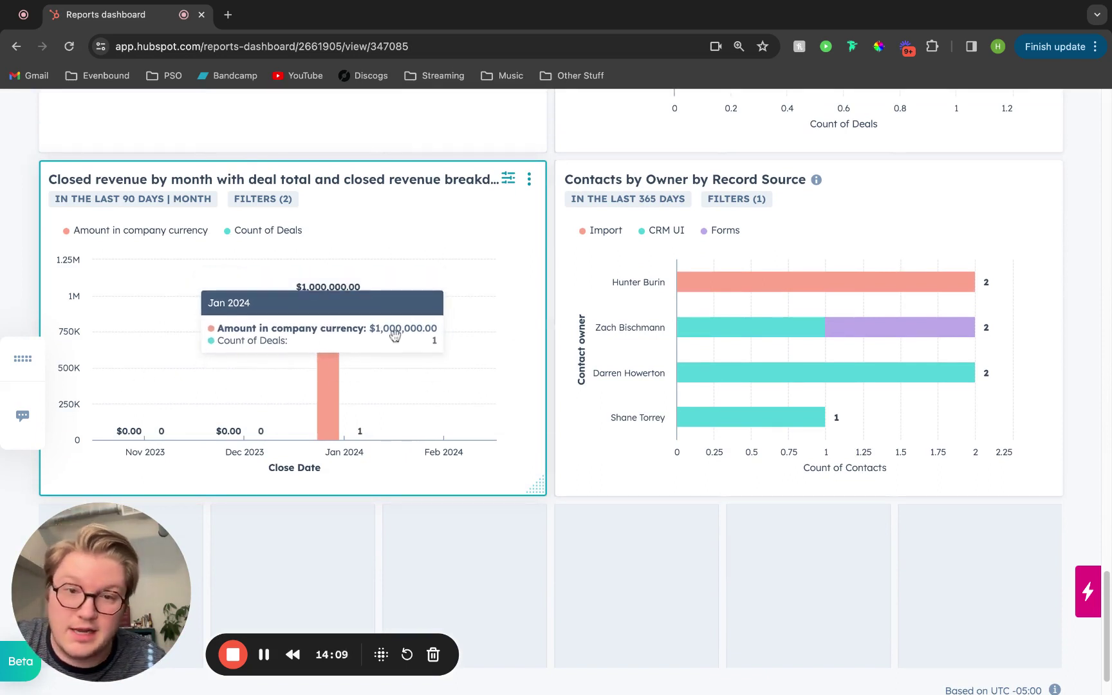
mouse_move(958, 352)
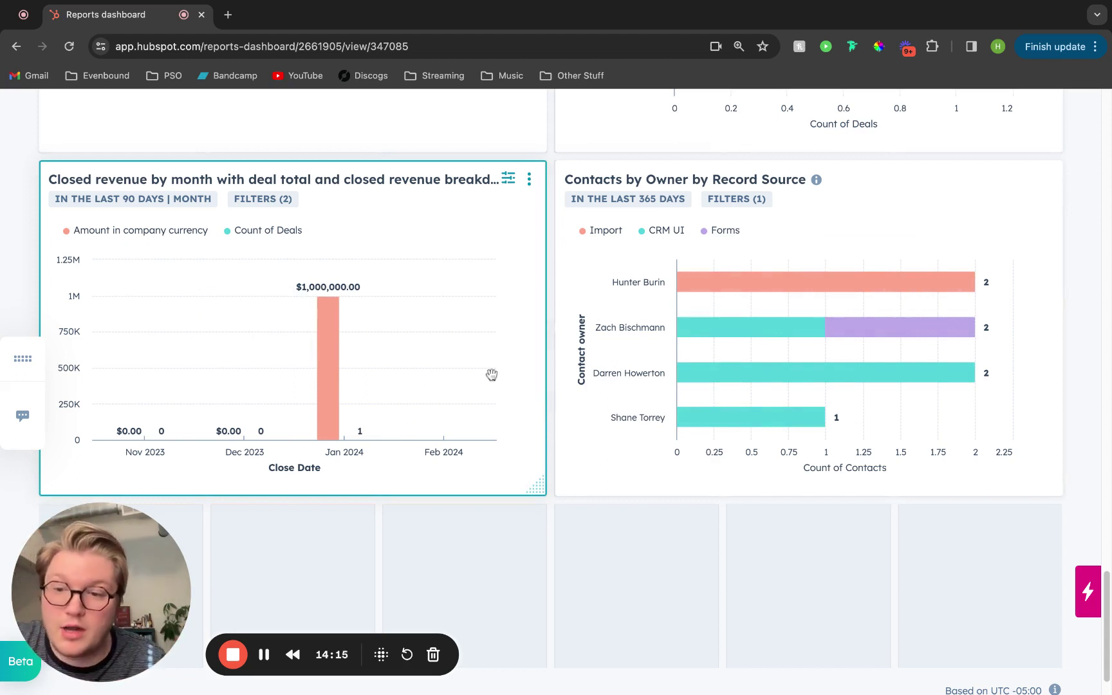
scroll(492, 373, down, 2)
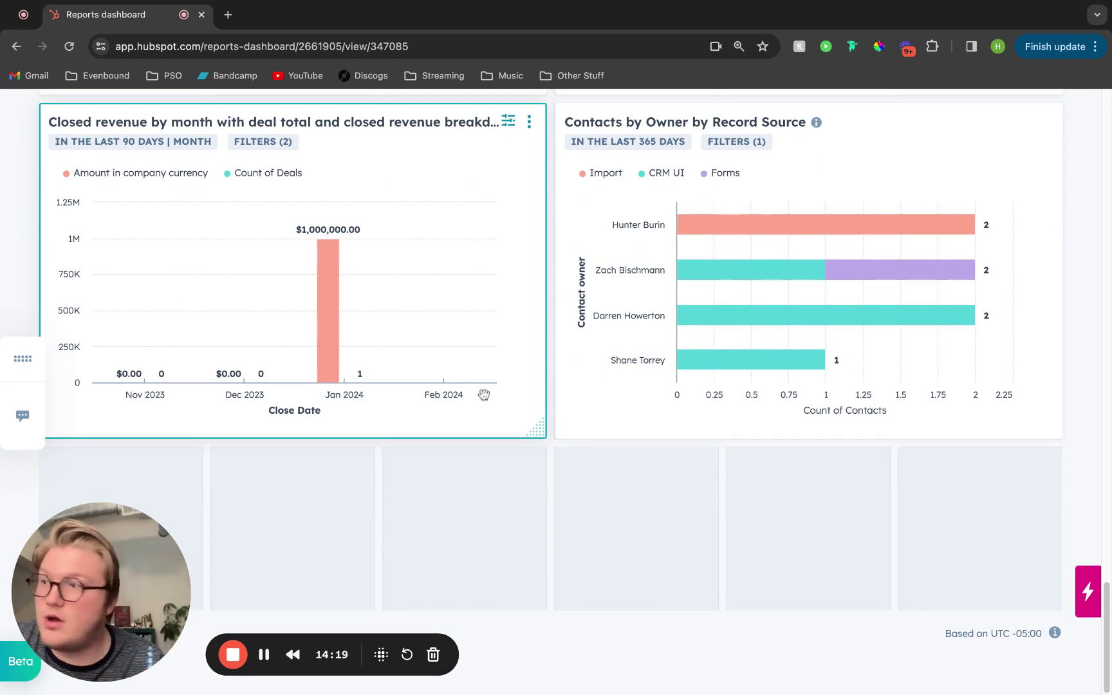
scroll(471, 419, up, 5)
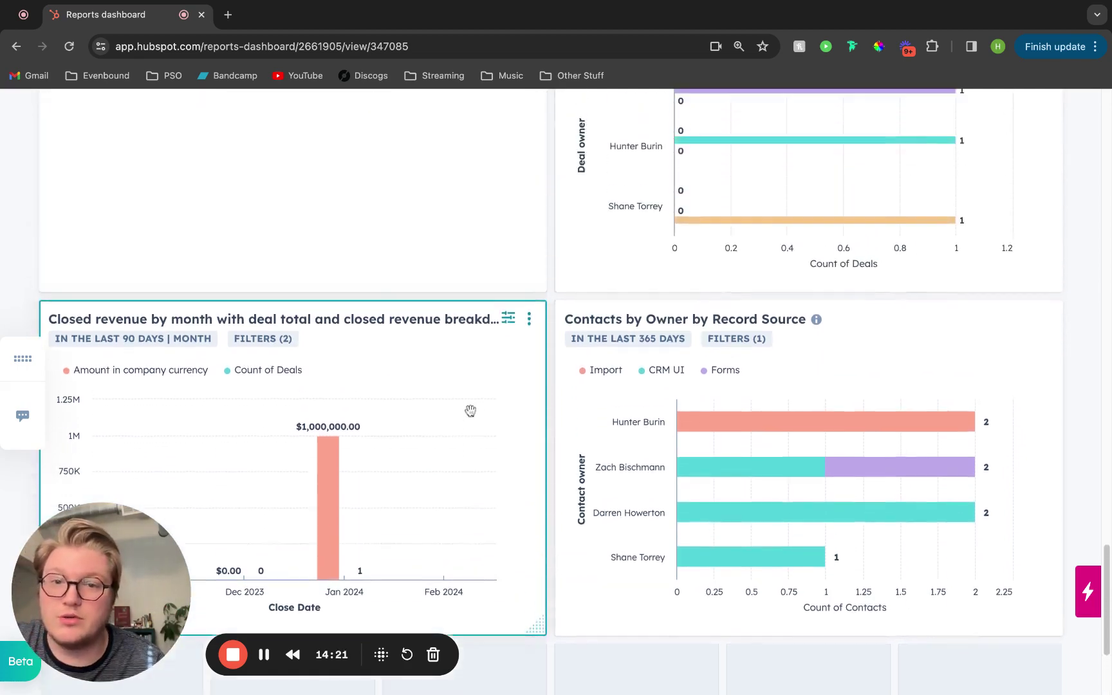
scroll(470, 410, up, 2)
drag(444, 446, 446, 528)
scroll(446, 502, down, 4)
mouse_move(540, 448)
mouse_down()
mouse_move(857, 426)
mouse_move(541, 450)
mouse_move(554, 448)
mouse_up()
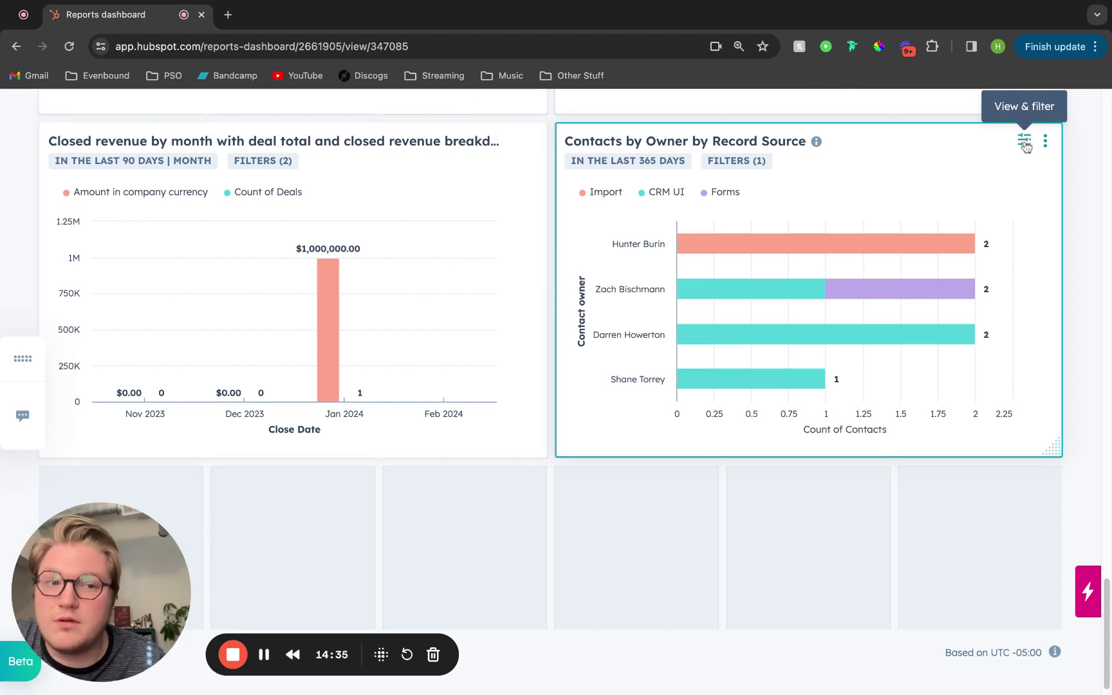
- Review the filters of the Contacts by Owner by Record Source report in its filter view, and close it without changes
click(1025, 142)
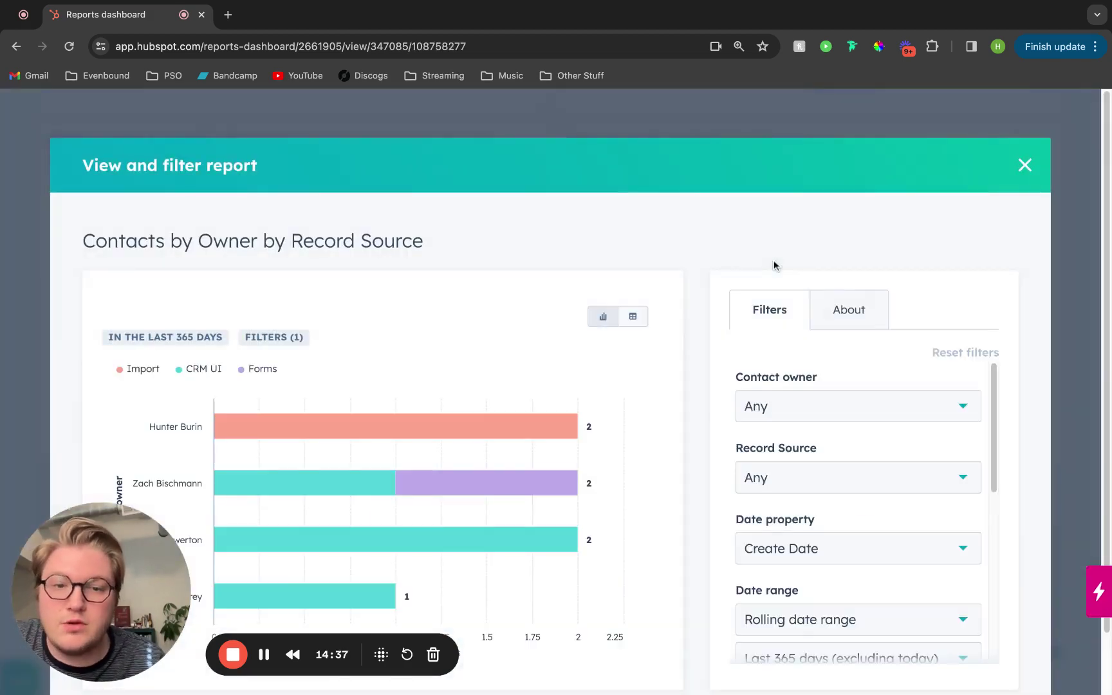
scroll(707, 398, down, 2)
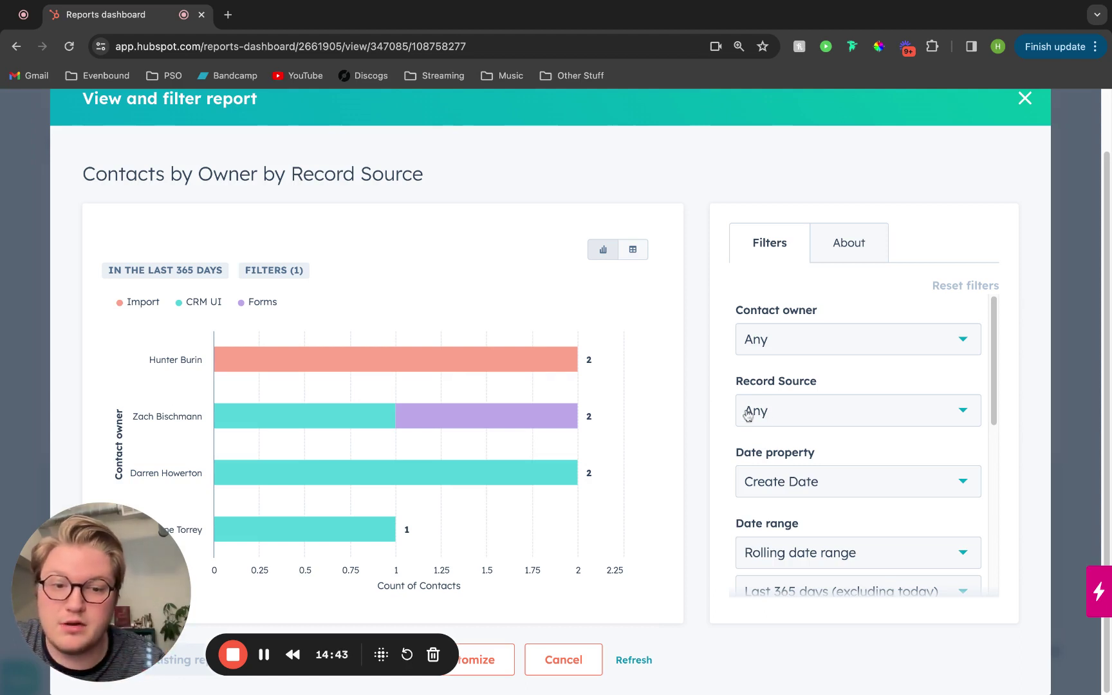
scroll(805, 428, down, 3)
scroll(802, 489, down, 5)
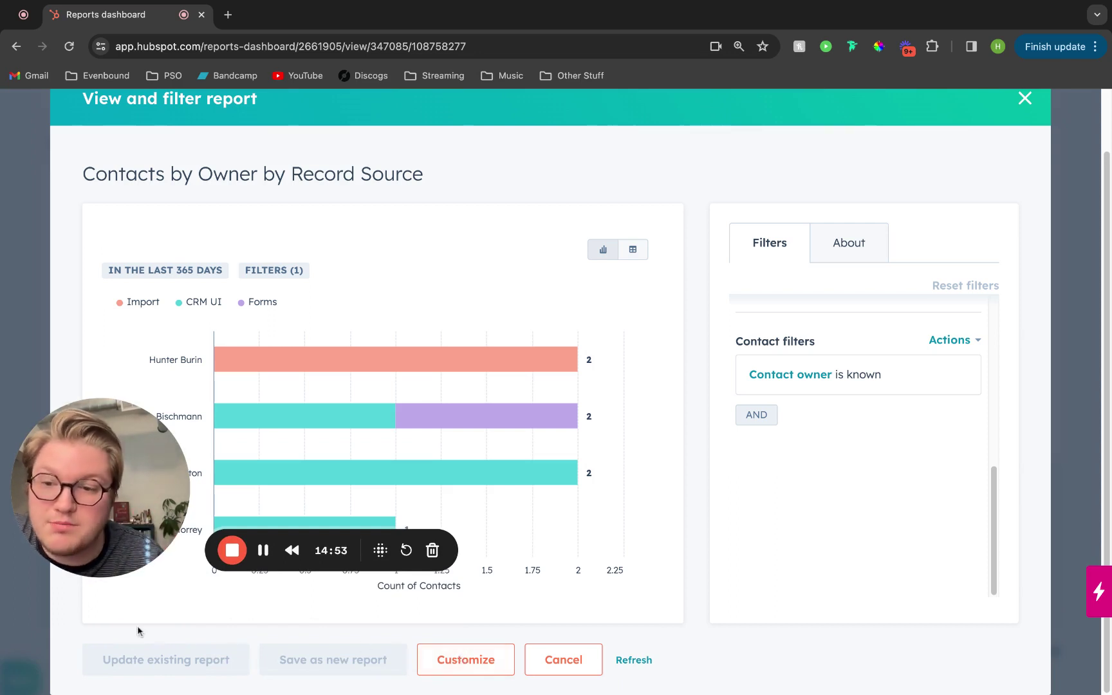
drag(23, 467, 23, 563)
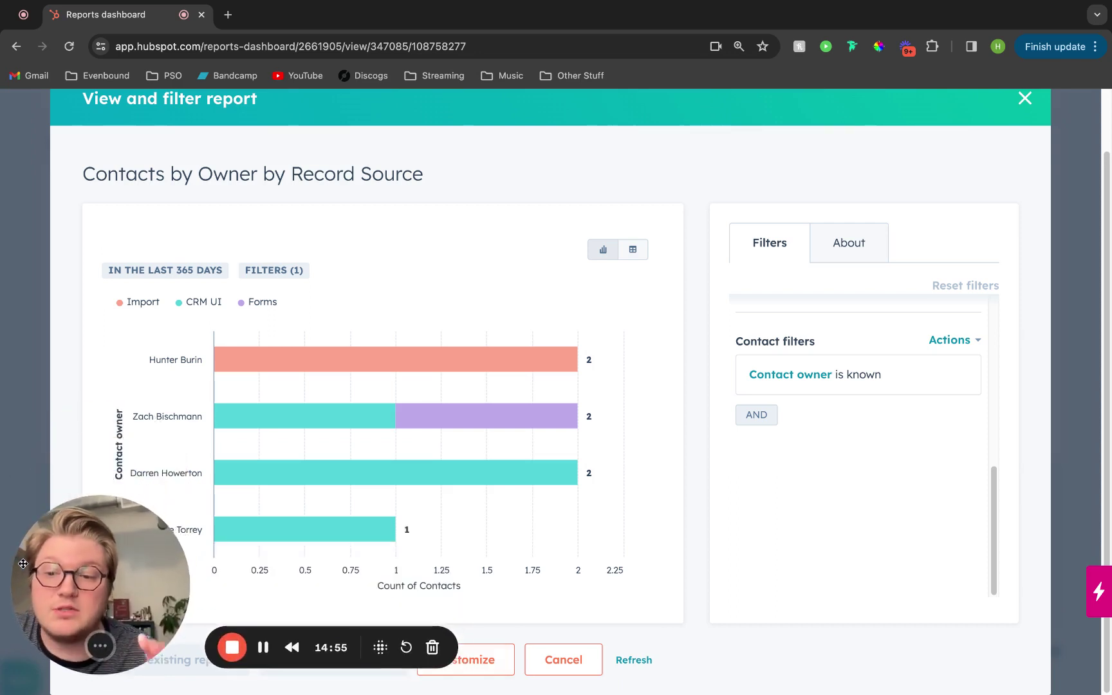
click(1025, 97)
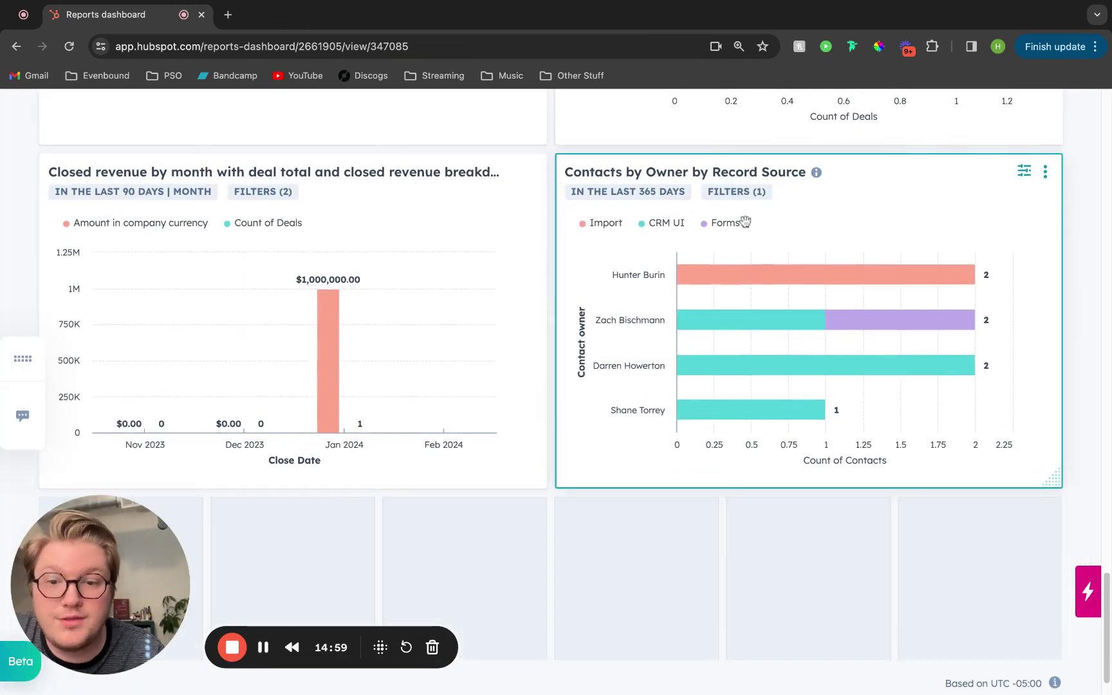
- Check the actions available for the Contacts by Owner by Record Source report without applying any
click(1044, 173)
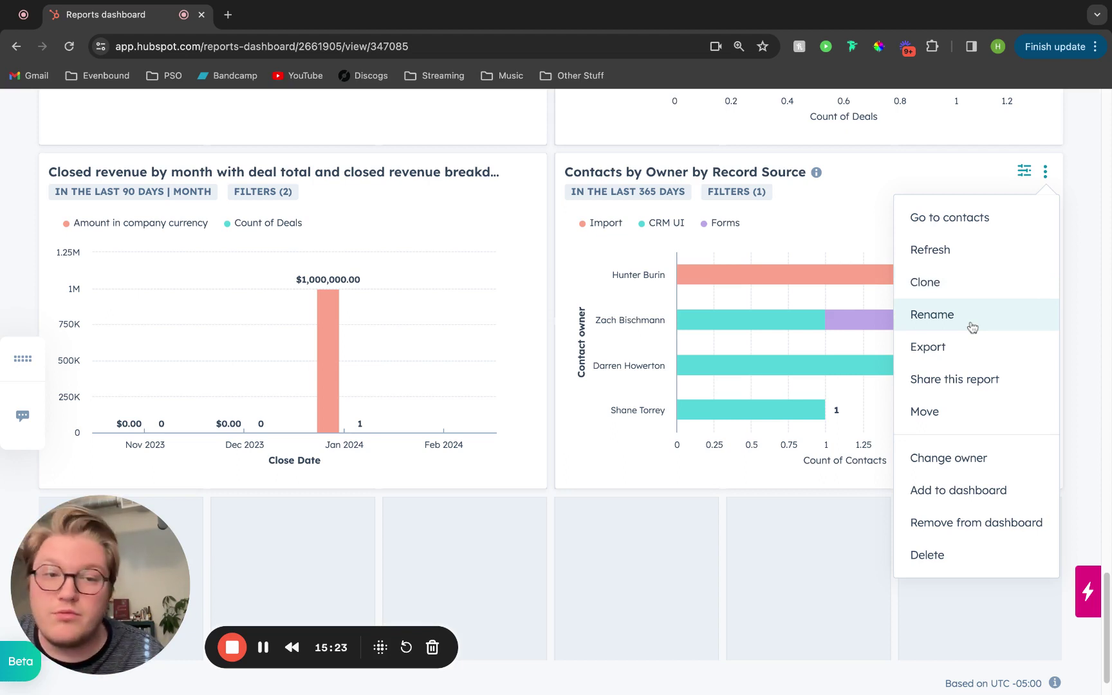
scroll(972, 328, down, 1)
scroll(963, 345, up, 1)
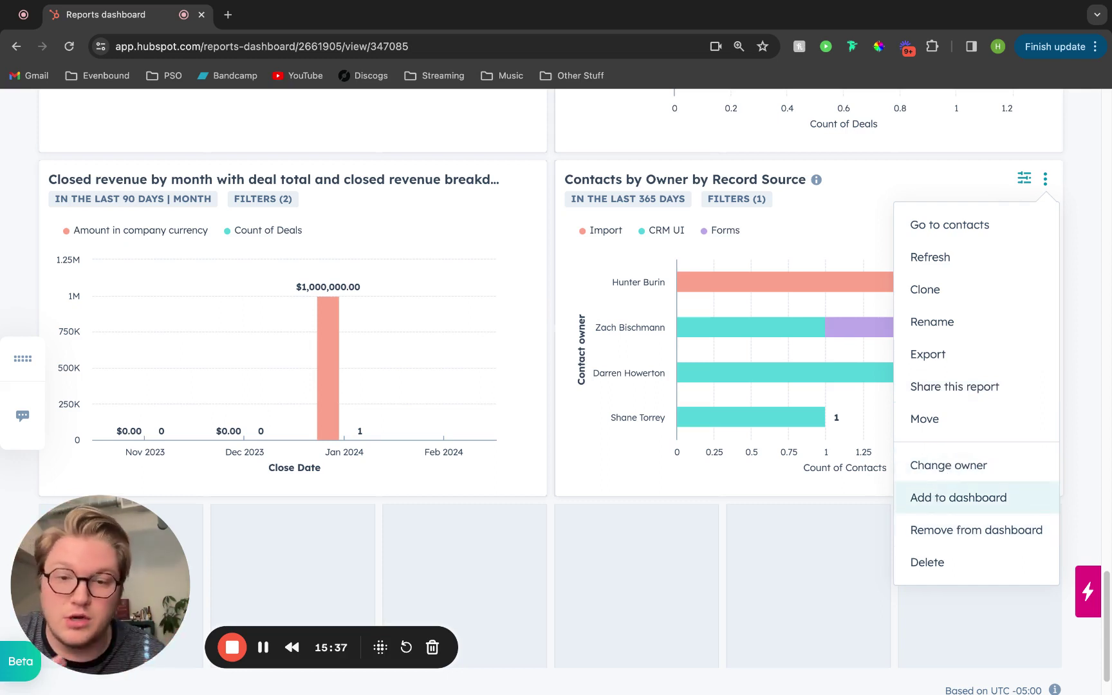
click(842, 552)
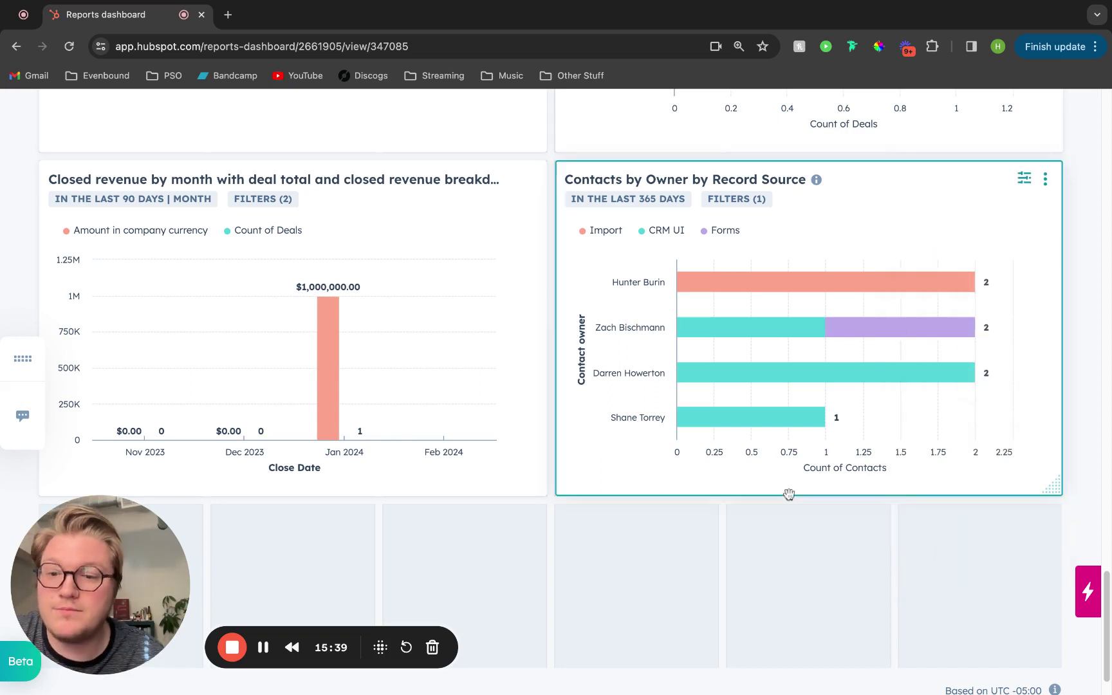